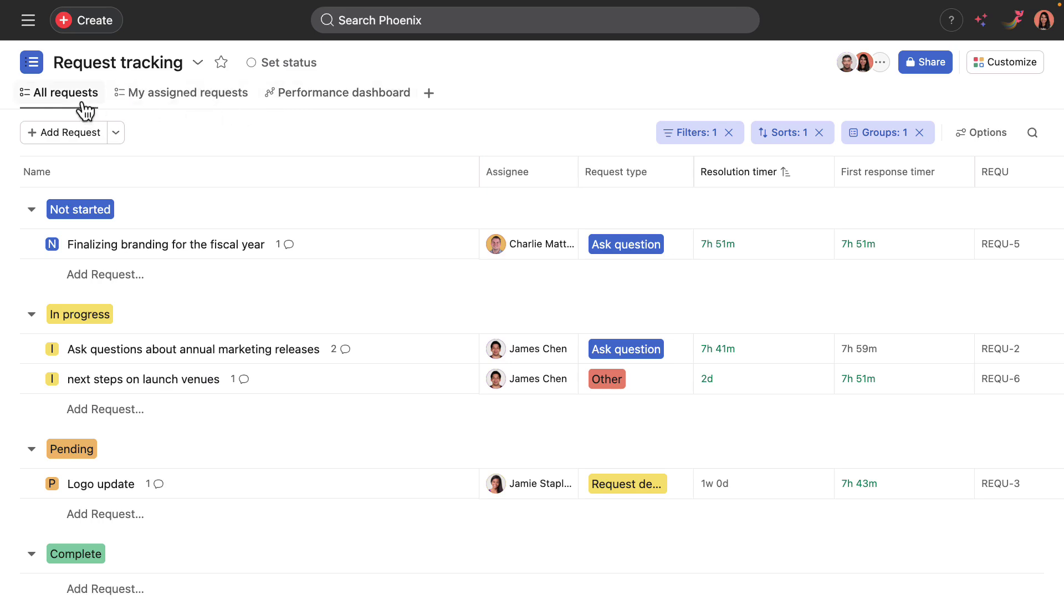
# From My assigned requests, open the Performance dashboard and scroll through the request-type, assignee and weekly-completion charts.
pyautogui.click(190, 105)
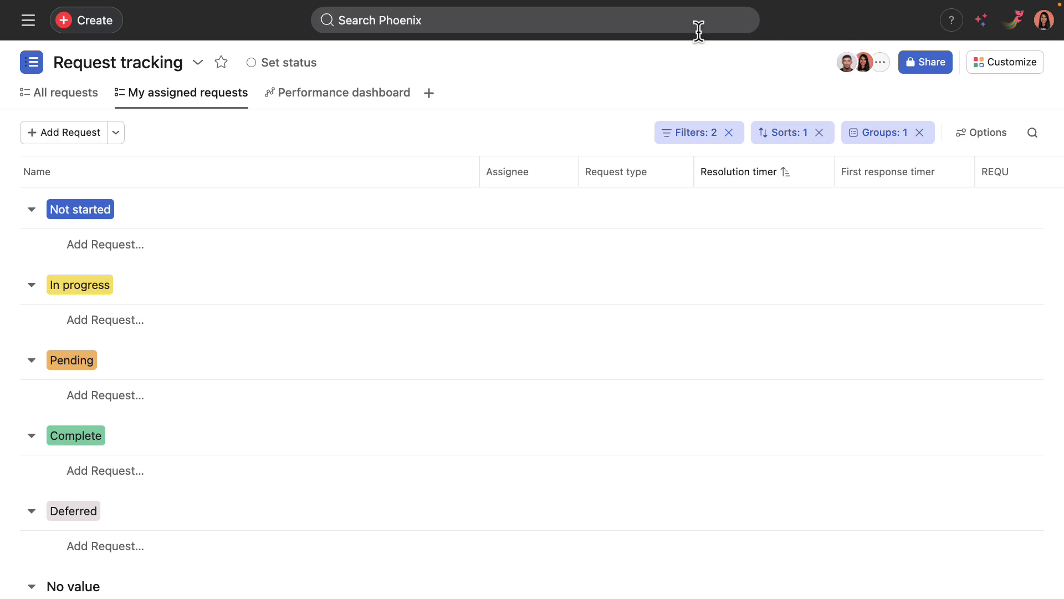
pyautogui.click(360, 104)
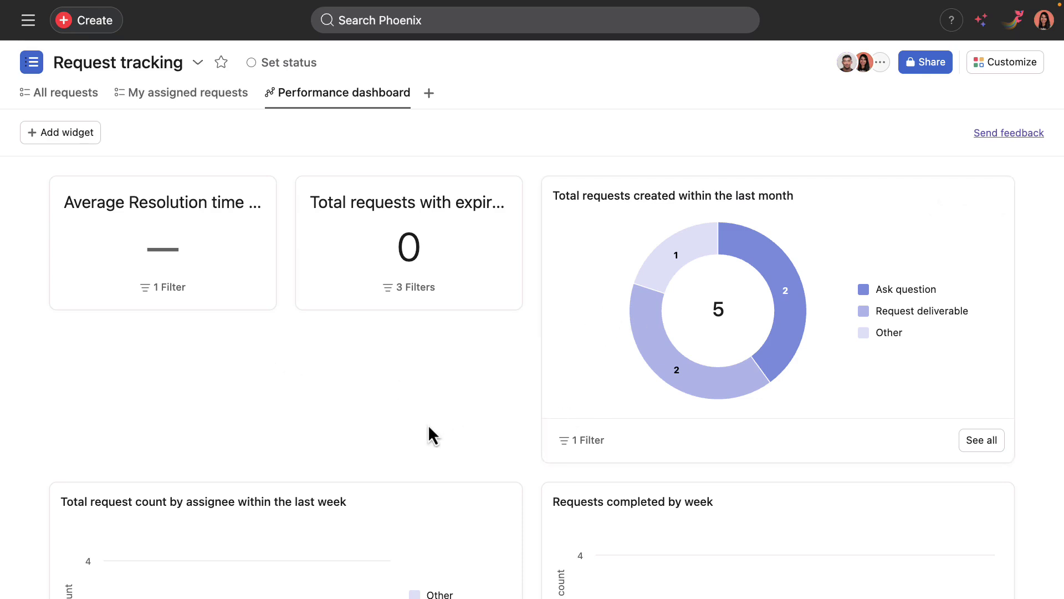
pyautogui.scroll(-1, 182, 537)
pyautogui.scroll(-3, 182, 526)
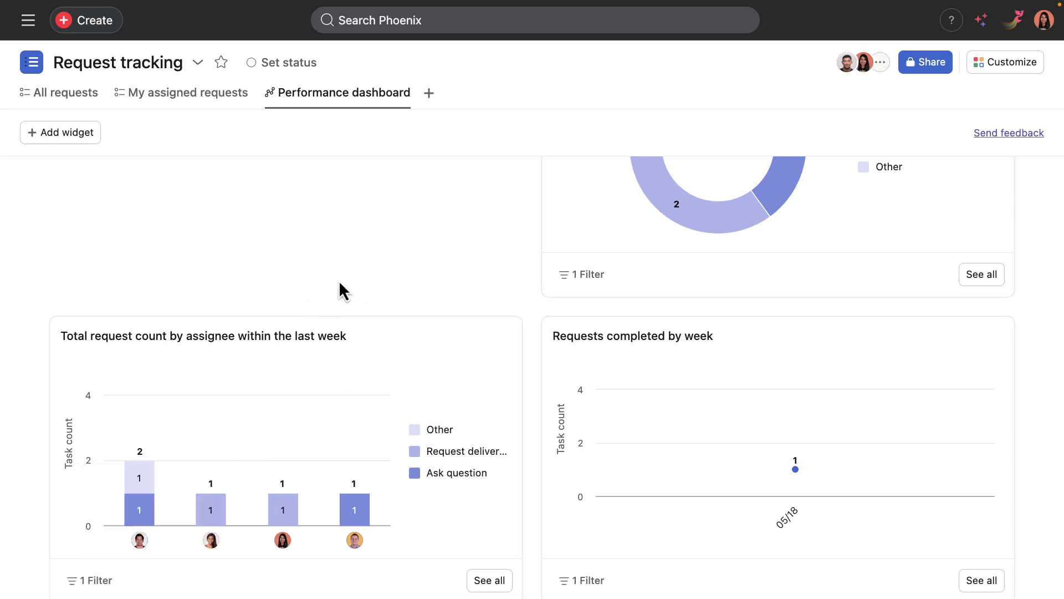
# Switch to All requests and scroll down to the Deferred group and back up.
pyautogui.click(84, 107)
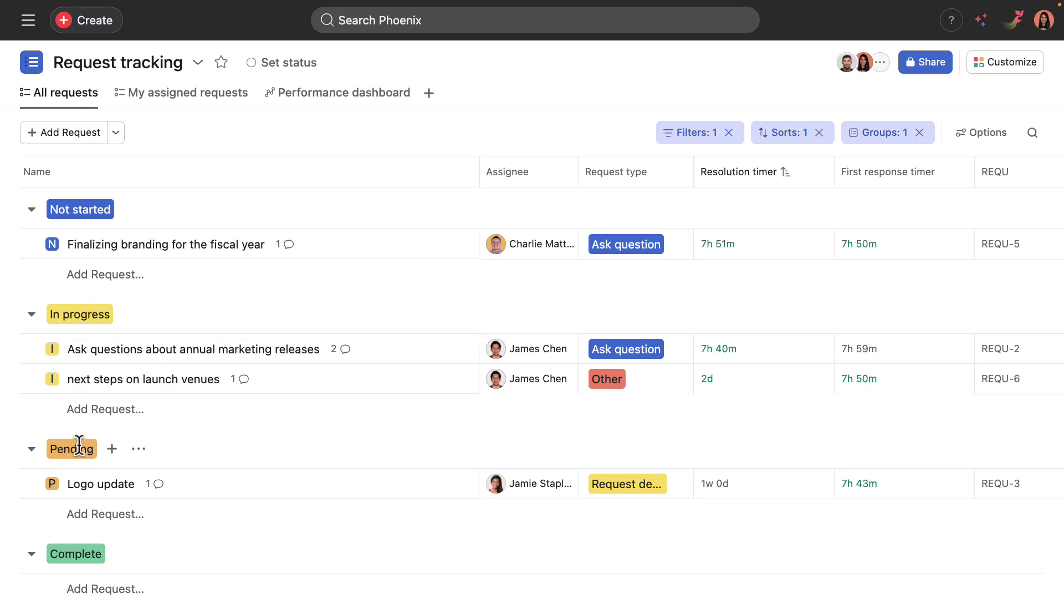
pyautogui.scroll(-3, 62, 543)
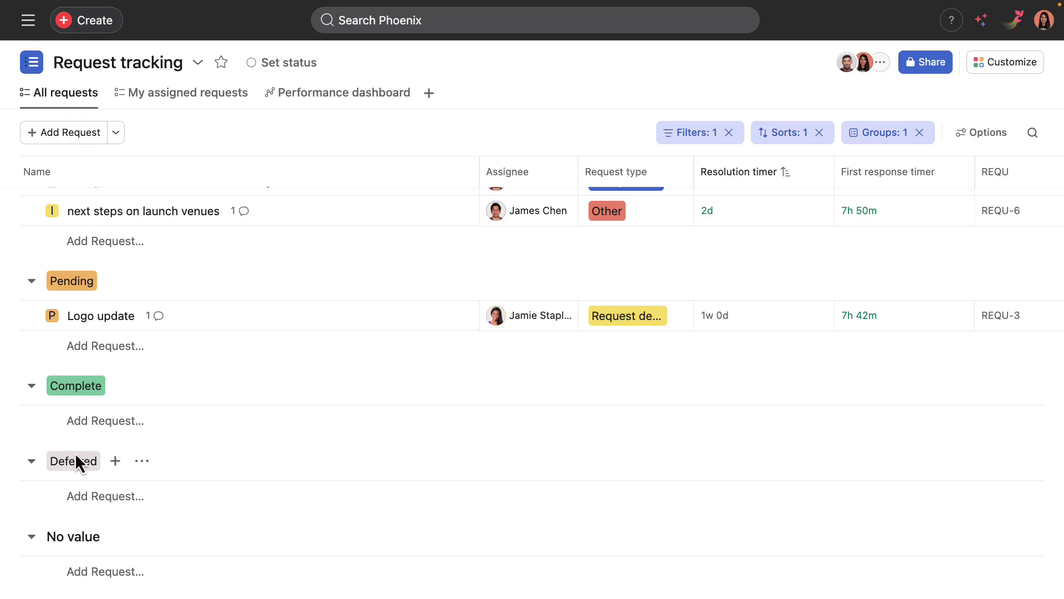
pyautogui.scroll(3, 75, 452)
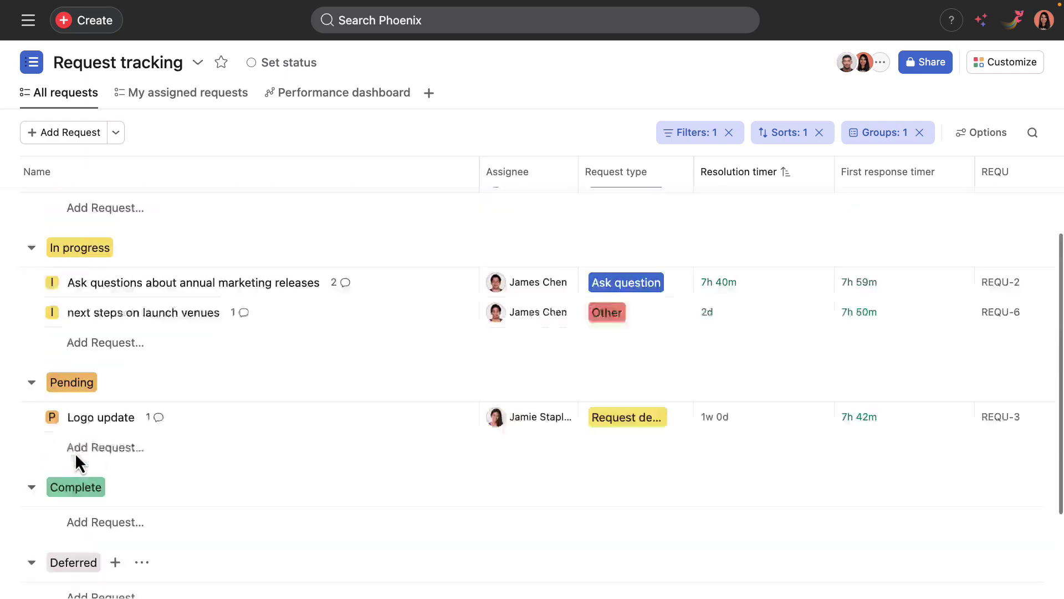
pyautogui.click(1018, 62)
pyautogui.scroll(-1, 909, 302)
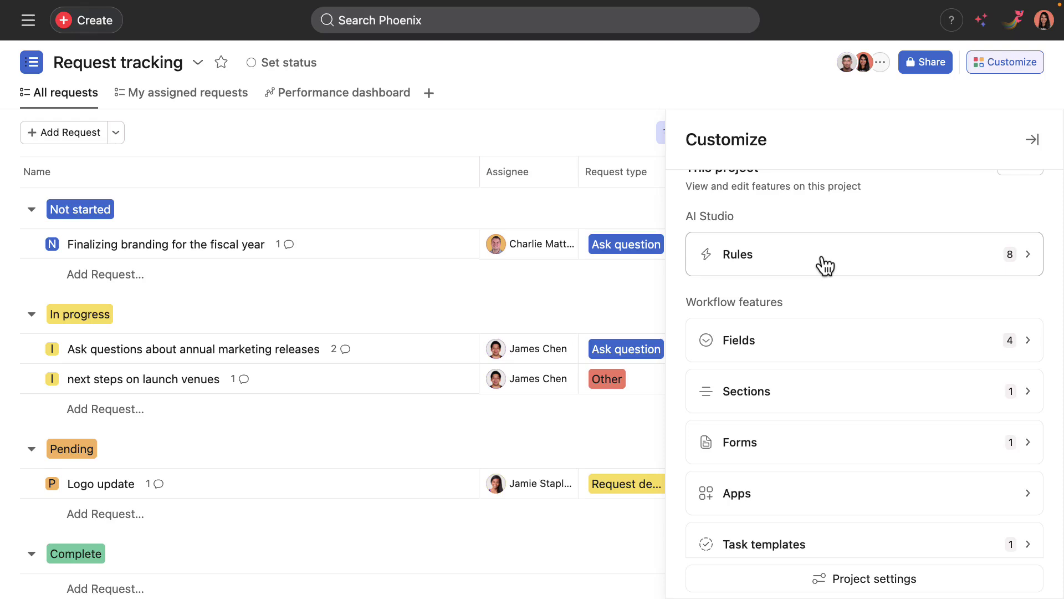
pyautogui.click(569, 135)
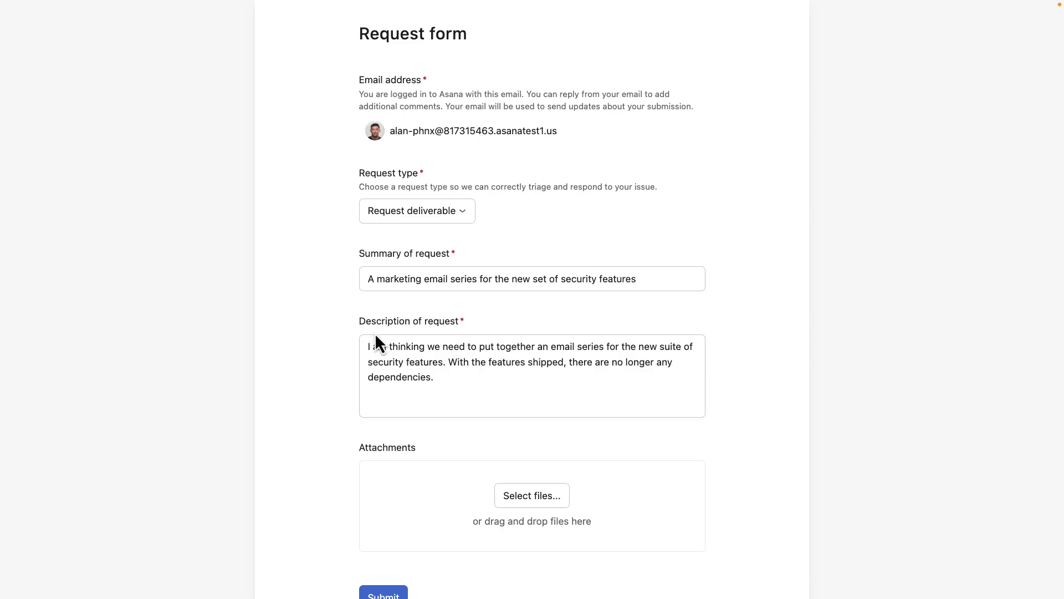
# Submit the completed 'Create Marketing Email Series for Security Features' request form.
pyautogui.scroll(-1, 375, 338)
pyautogui.click(379, 582)
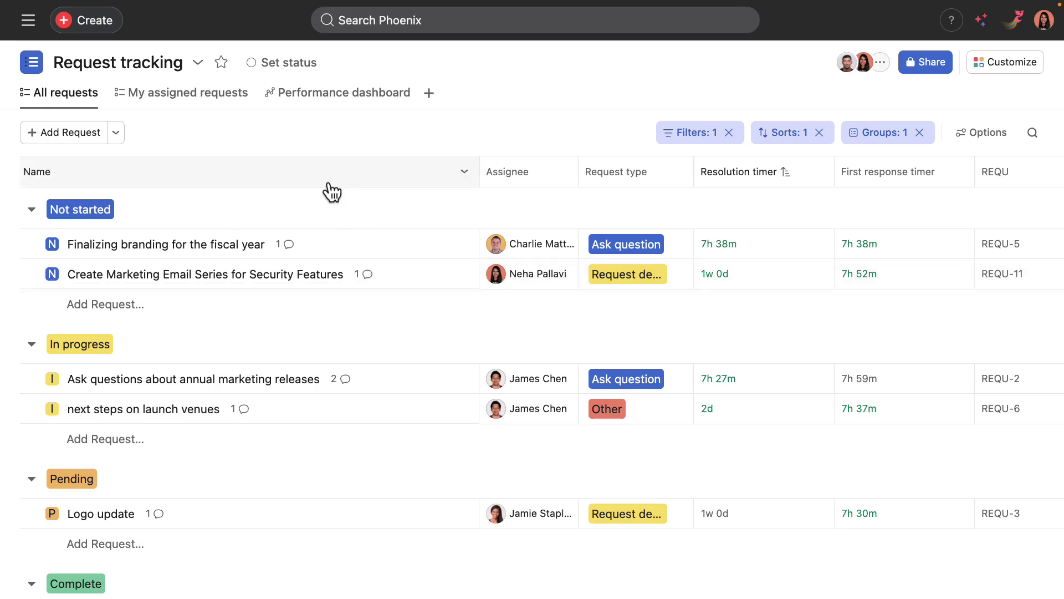
# In My assigned requests, open REQU-11 and read through its submitted description.
pyautogui.click(211, 104)
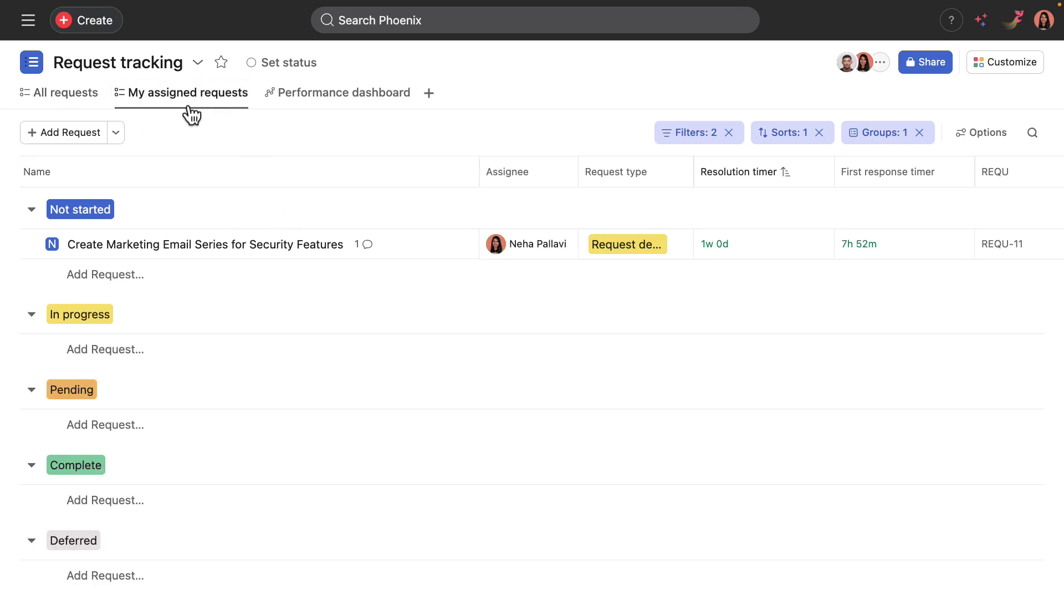
pyautogui.click(435, 251)
pyautogui.scroll(-5, 585, 360)
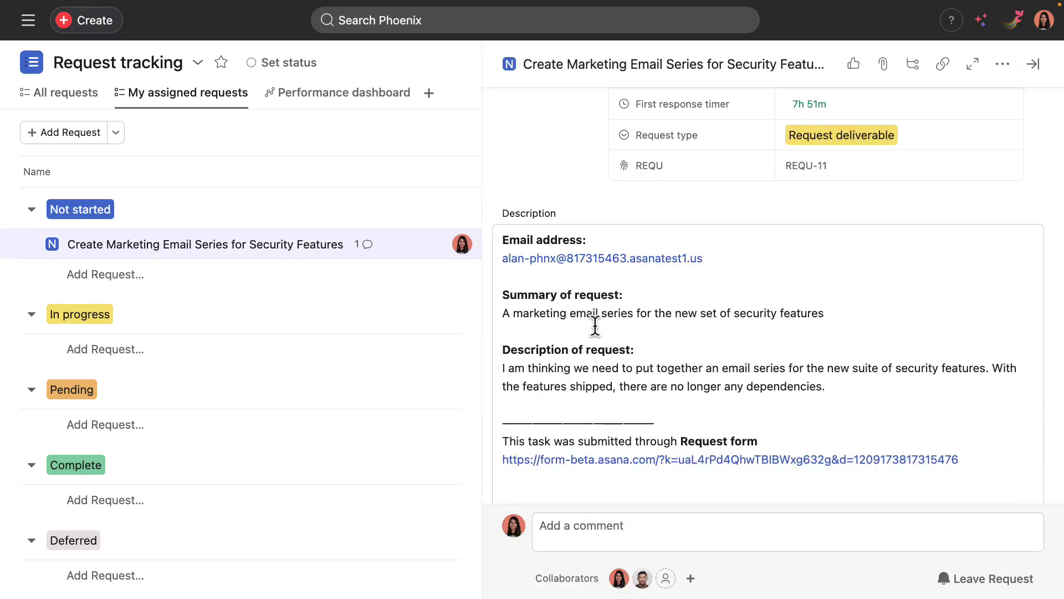
pyautogui.click(1034, 65)
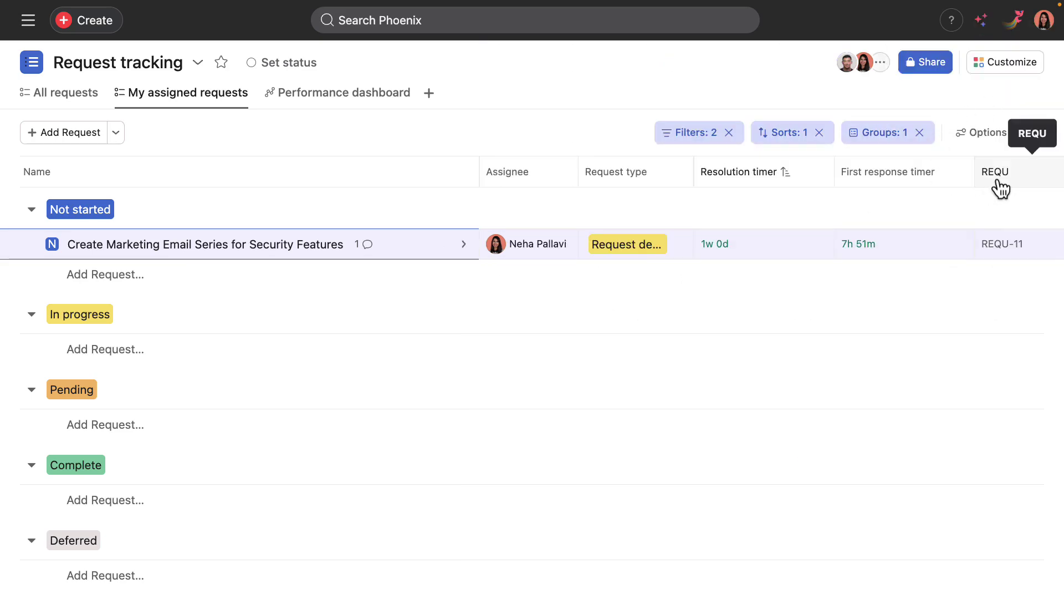
# Drag the REQU column between Request type and Resolution timer.
pyautogui.moveTo(1000, 189); pyautogui.dragTo(679, 182)
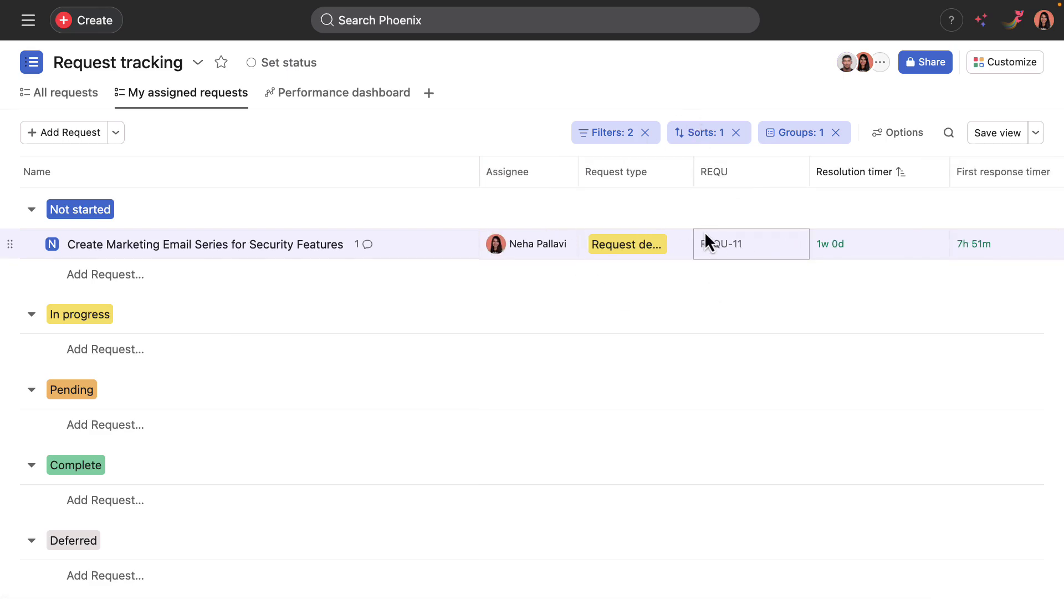
pyautogui.click(680, 248)
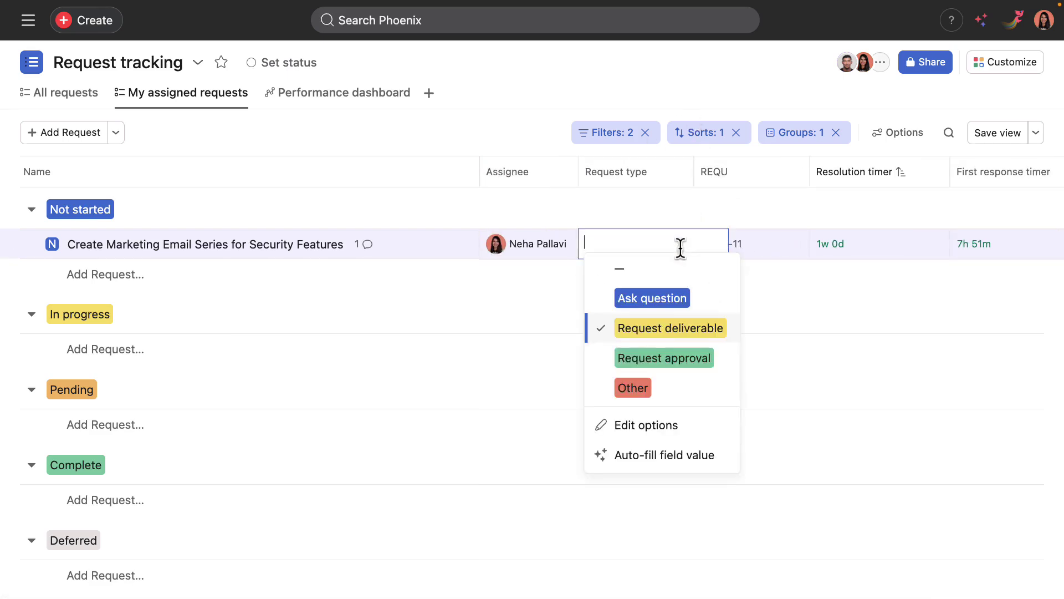
pyautogui.click(667, 210)
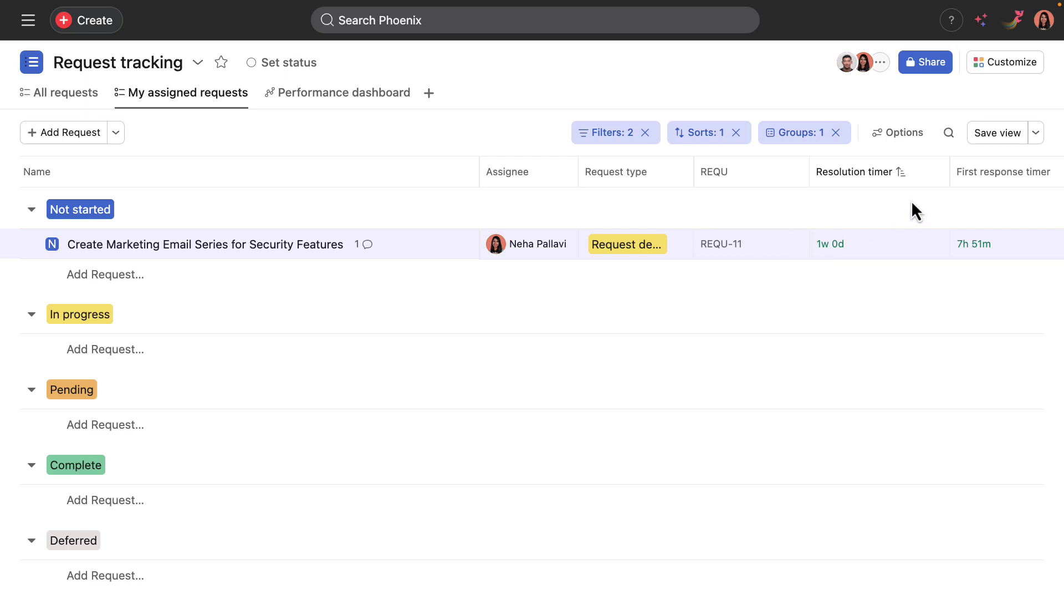
# Scroll across REQU-11's row to check its 1w 0d resolution and 7h 50m first-response timers.
pyautogui.hscroll(1, 911, 200)
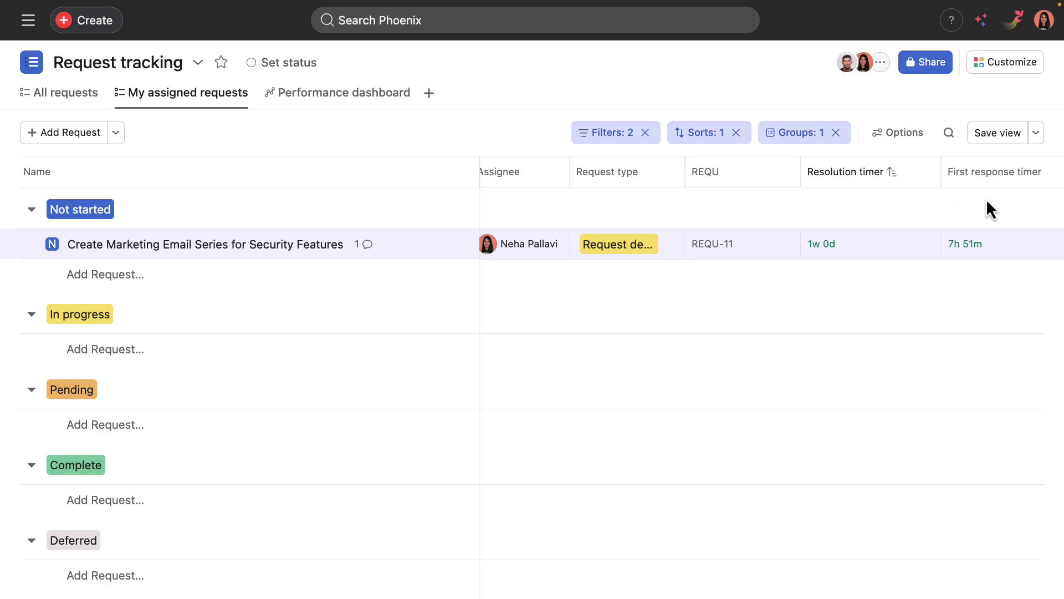
pyautogui.hscroll(1, 992, 199)
pyautogui.hscroll(-1, 992, 210)
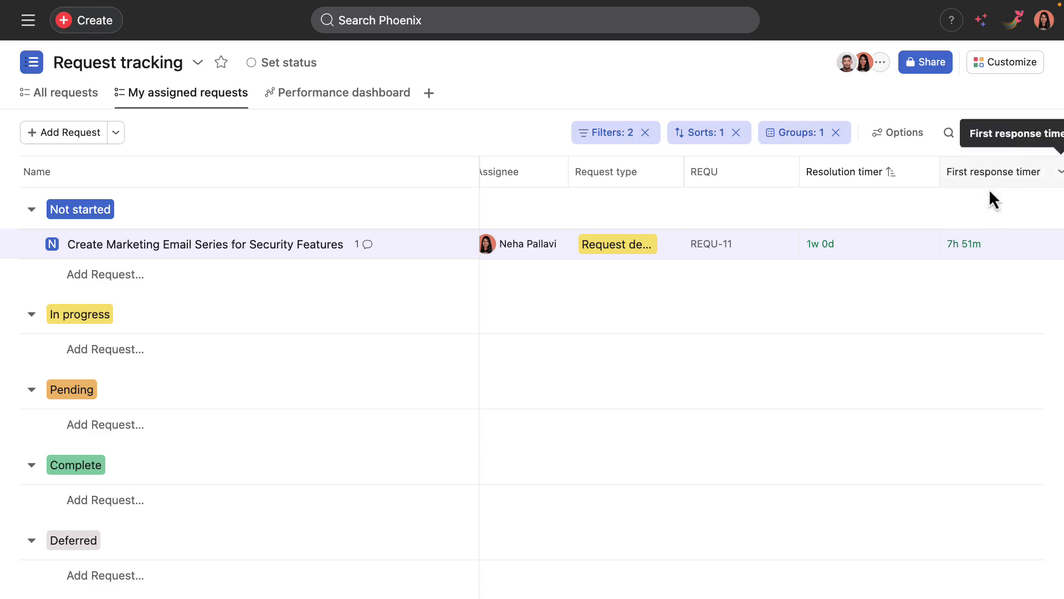
pyautogui.hscroll(1, 953, 215)
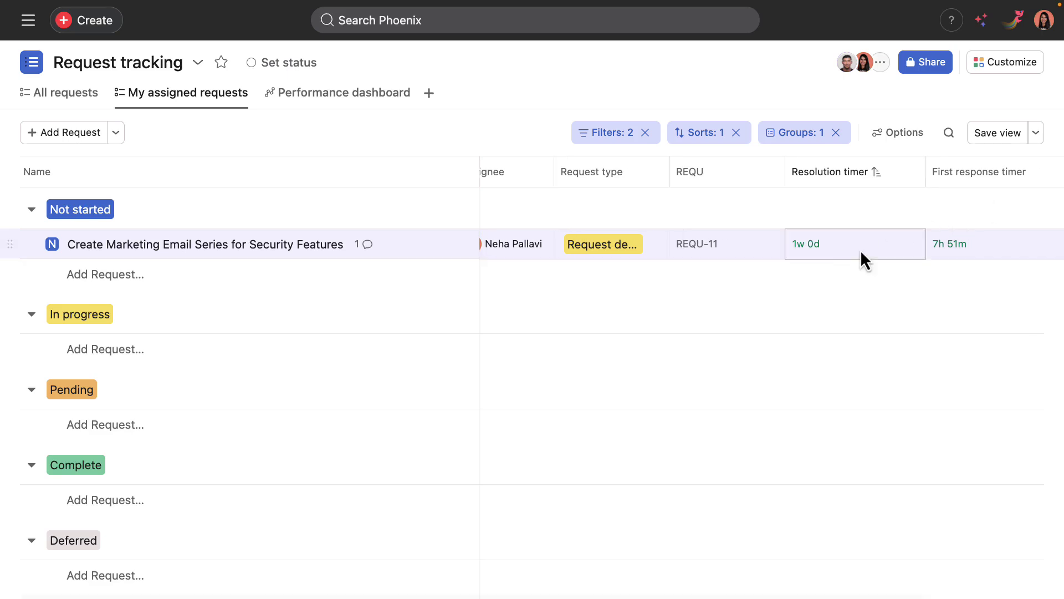
pyautogui.moveTo(868, 249)
pyautogui.moveTo(971, 247)
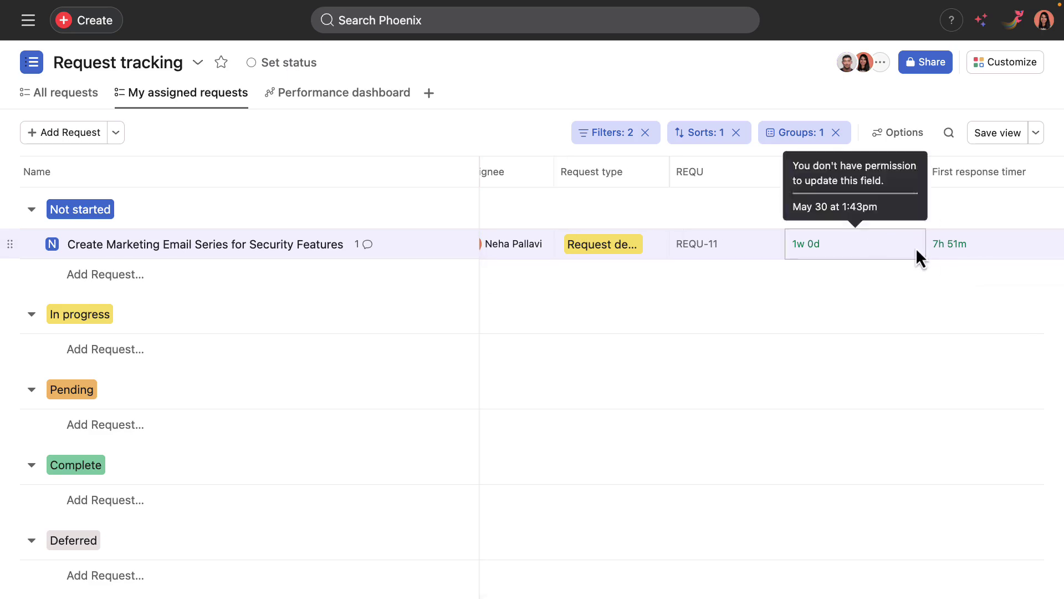
pyautogui.hscroll(1, 907, 261)
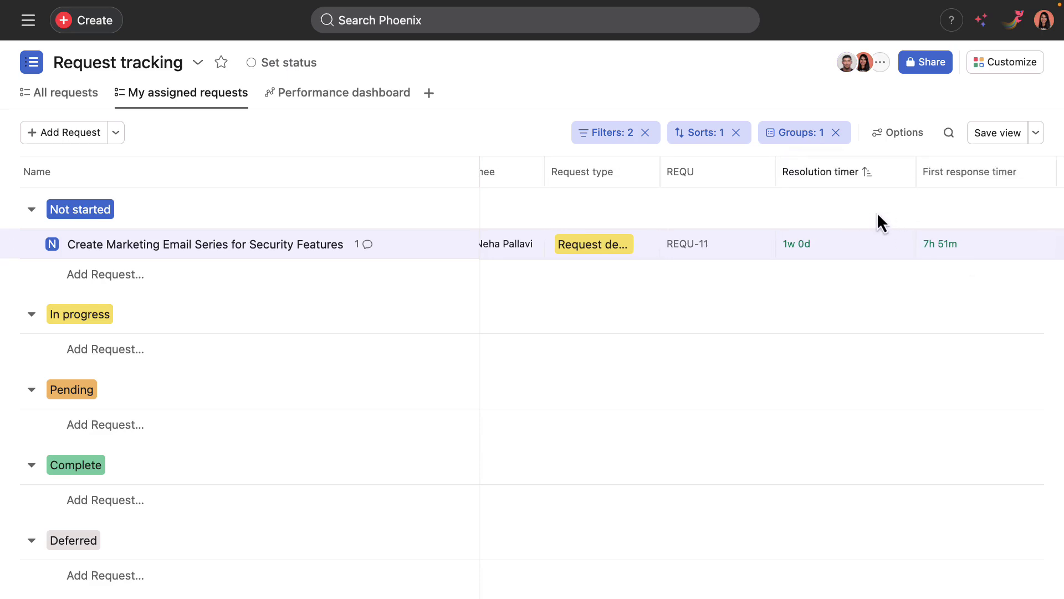
pyautogui.hscroll(-3, 463, 169)
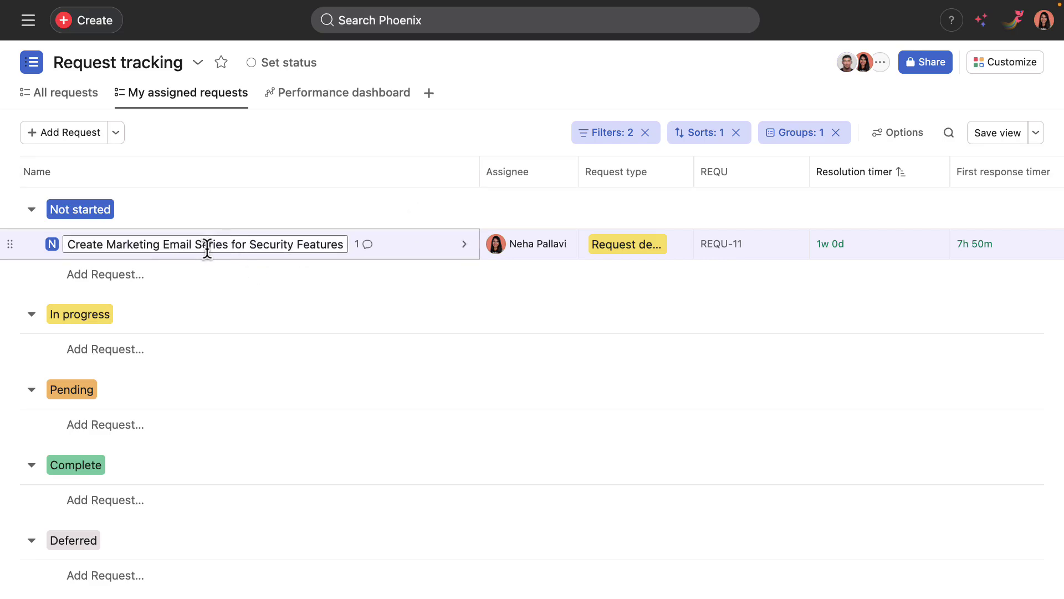
# Open REQU-11's comments to read the automated request for a due date or time frame.
pyautogui.click(208, 249)
pyautogui.click(368, 244)
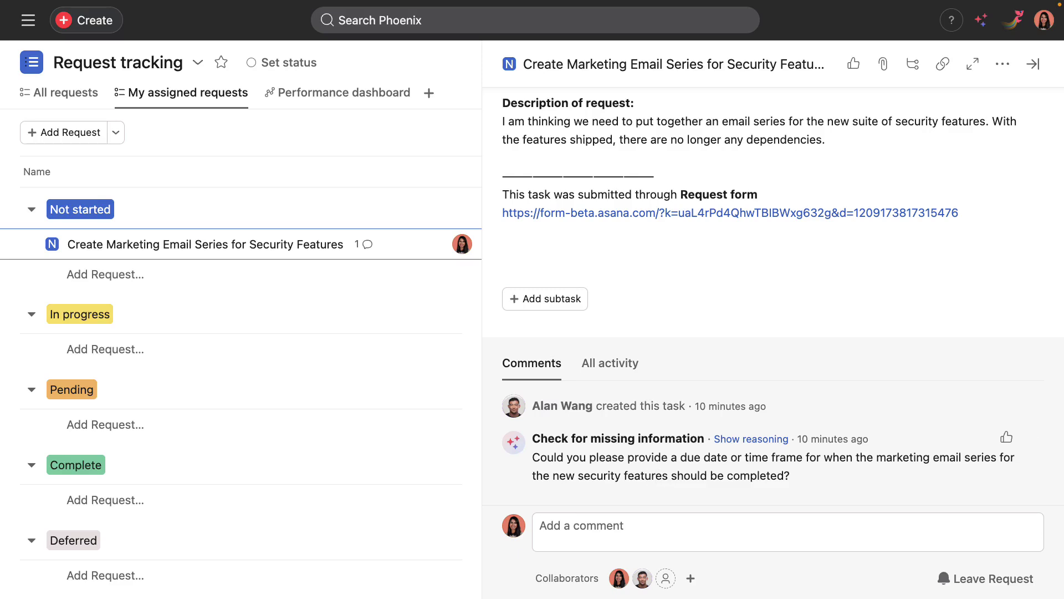
# Post a comment greeting the submitter and repeating the due-date question, also emailed to them.
pyautogui.moveTo(532, 457); pyautogui.dragTo(653, 532)
pyautogui.press('super+c')
pyautogui.click(655, 532)
pyautogui.press('super+v')
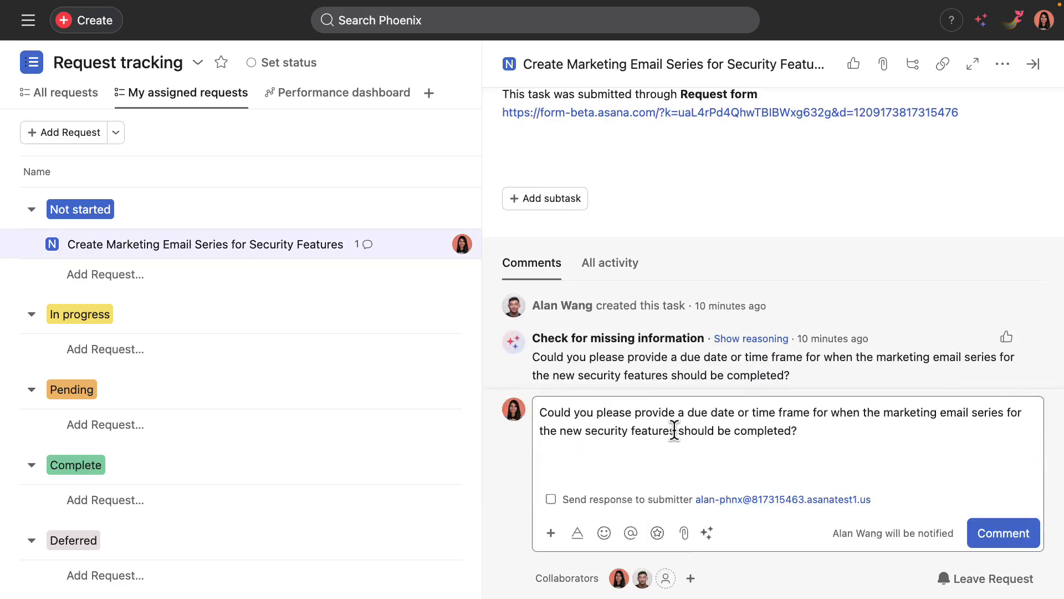
pyautogui.click(540, 413)
pyautogui.write('Hi Alan!')
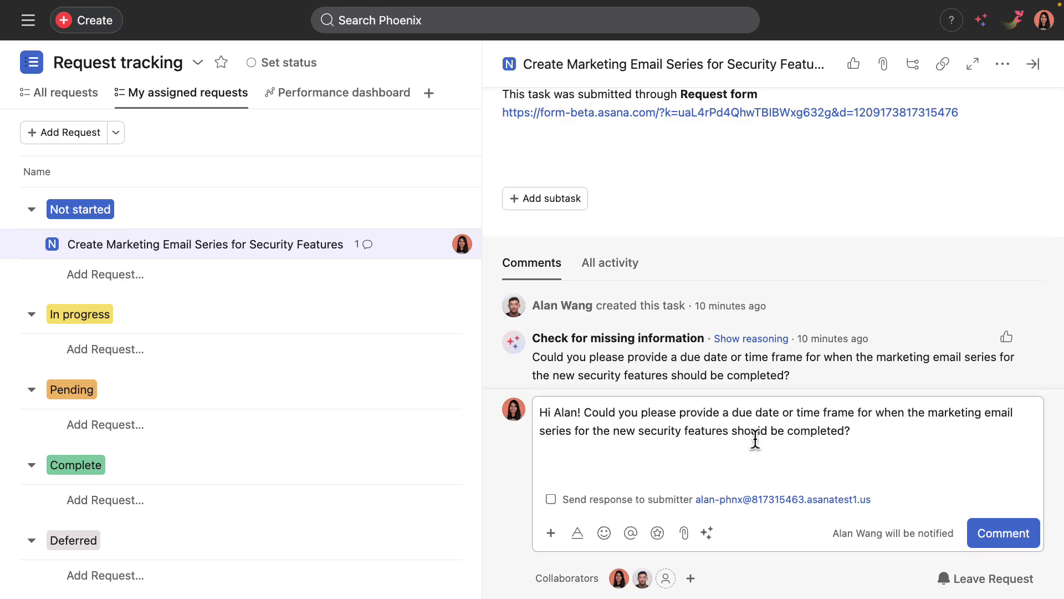
pyautogui.click(550, 499)
pyautogui.click(1009, 534)
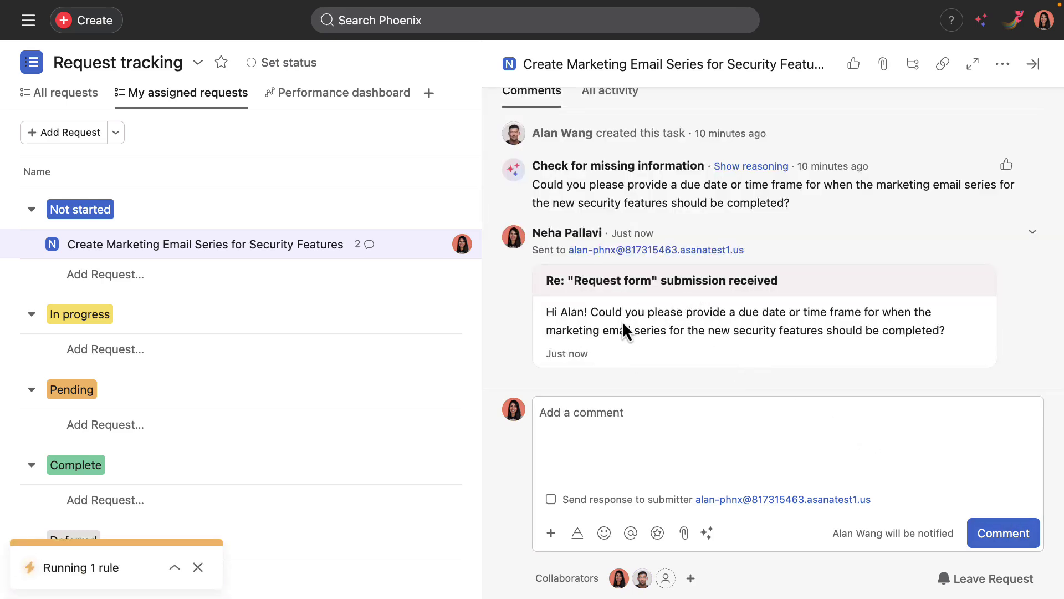
pyautogui.click(1034, 65)
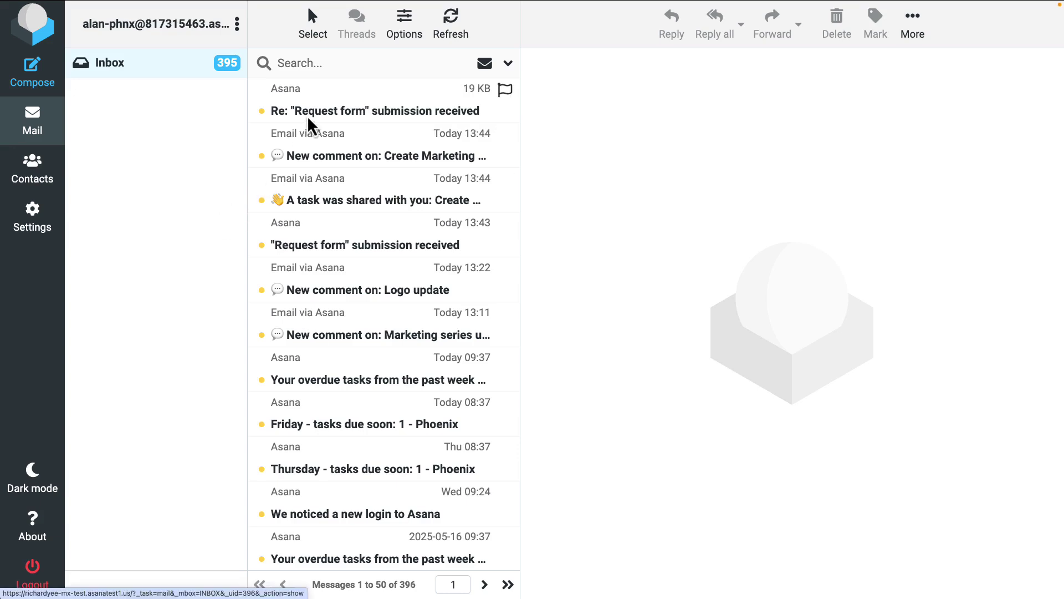
# Open the 'Re: "Request form" submission received' email in Roundcube and start a reply.
pyautogui.click(311, 123)
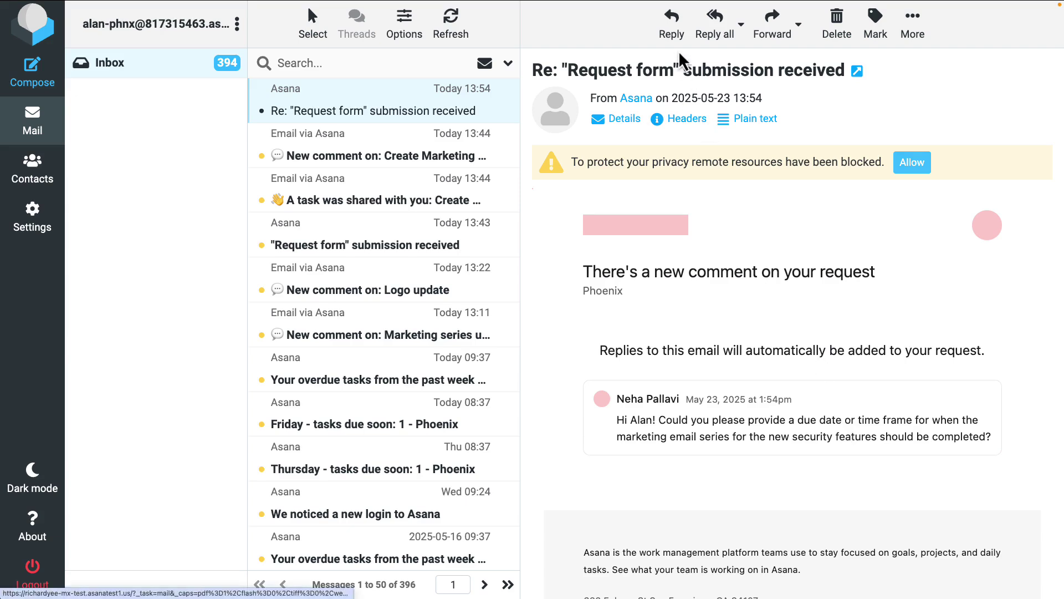
pyautogui.click(671, 25)
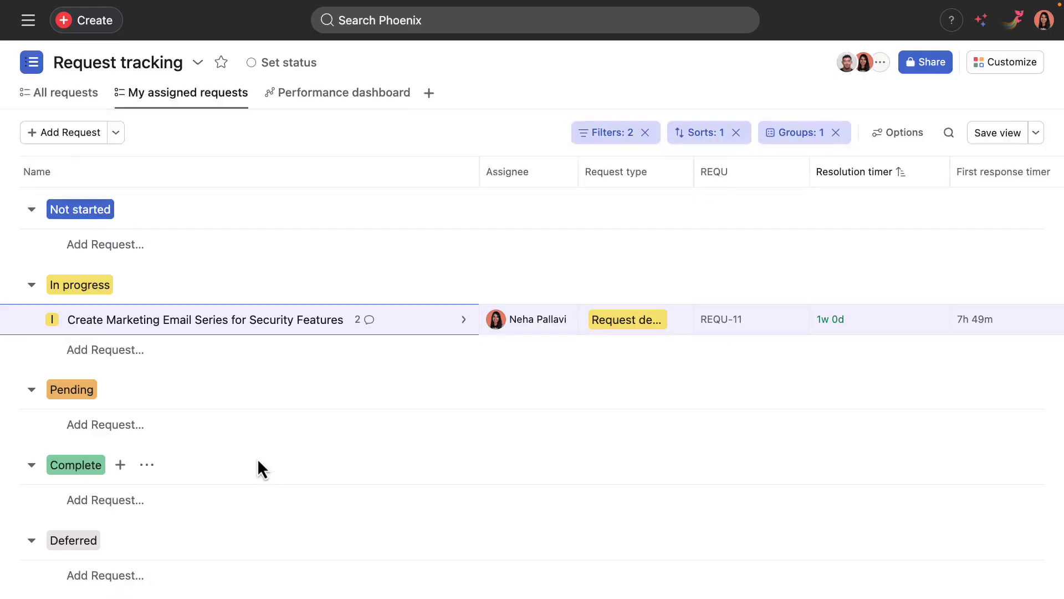
pyautogui.click(370, 321)
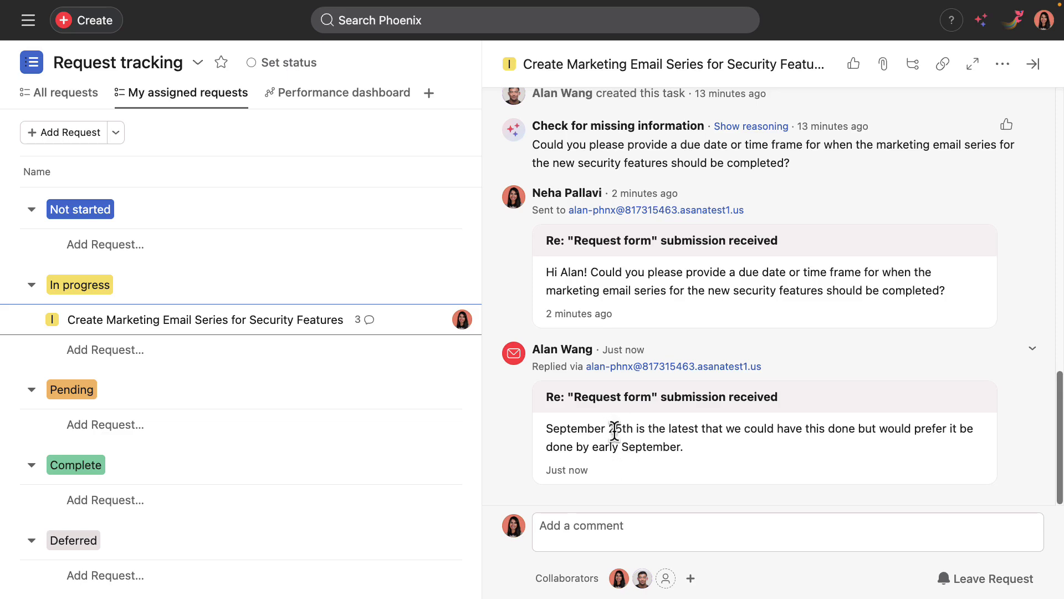
pyautogui.press('Escape')
pyautogui.click(431, 327)
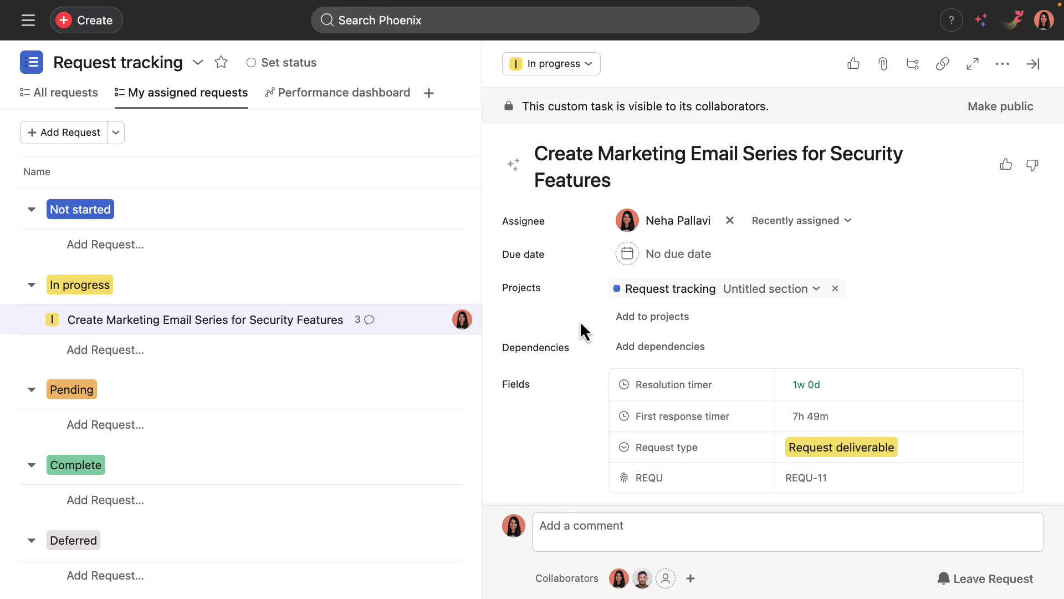
# Reopen the email-series request and change its status from In progress to Complete.
pyautogui.press('Escape')
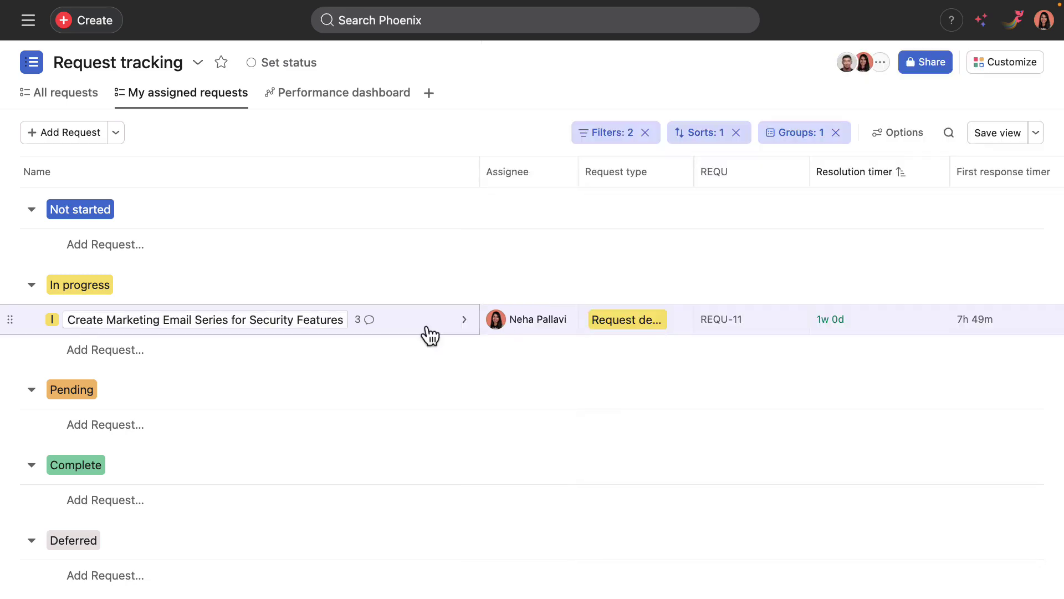
pyautogui.click(428, 328)
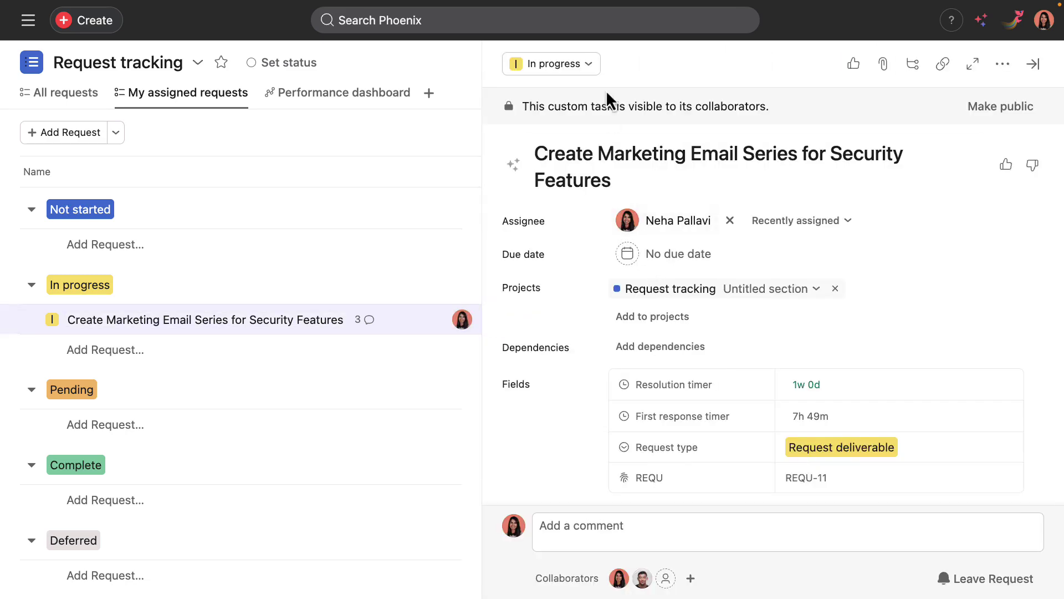
pyautogui.click(589, 84)
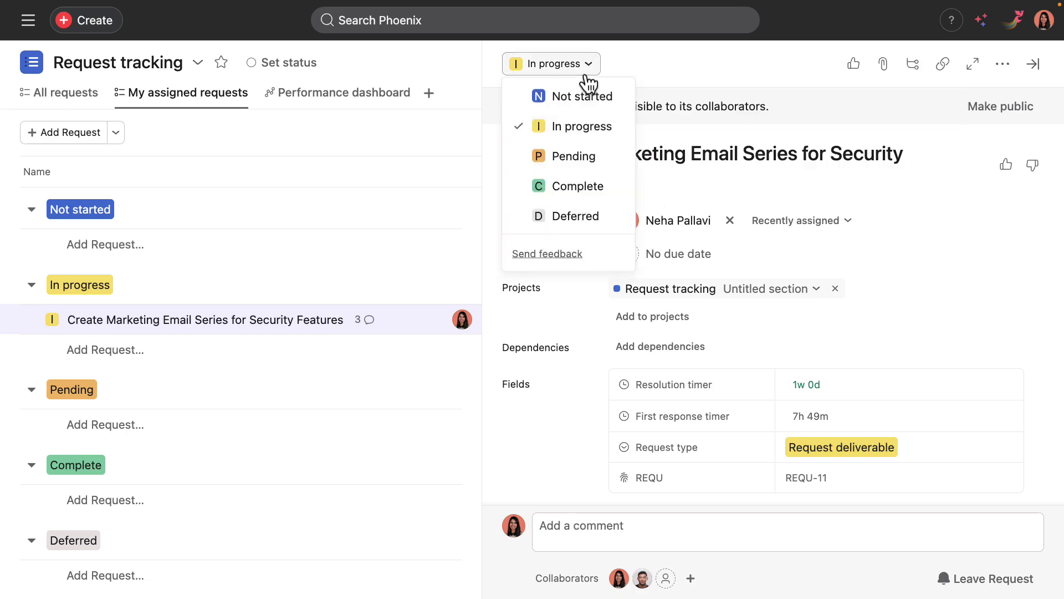
pyautogui.click(579, 187)
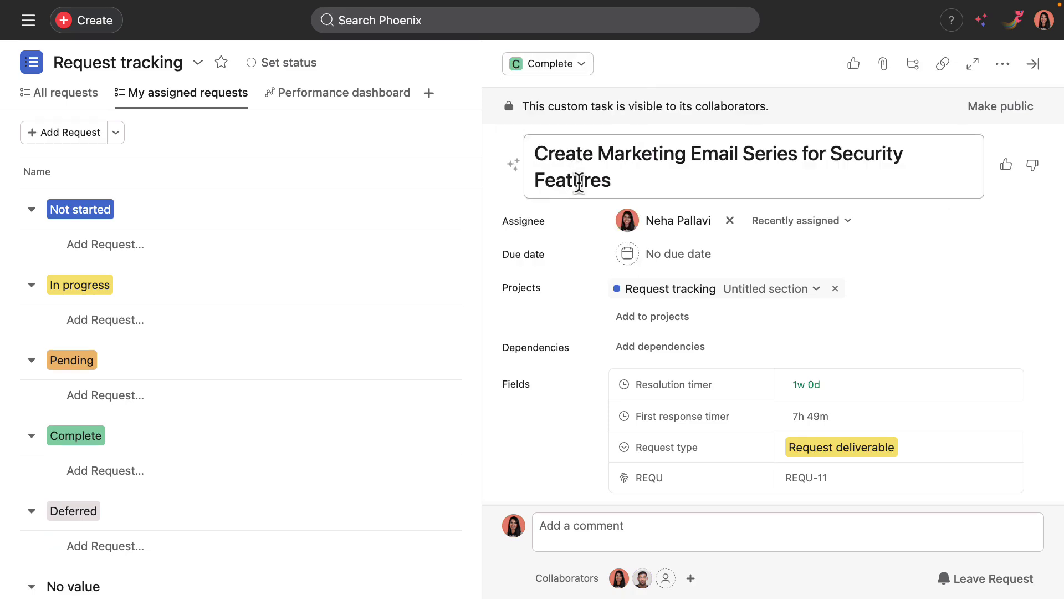
# Turn off the Incomplete tasks quick filter so completed requests appear in the view.
pyautogui.click(1033, 64)
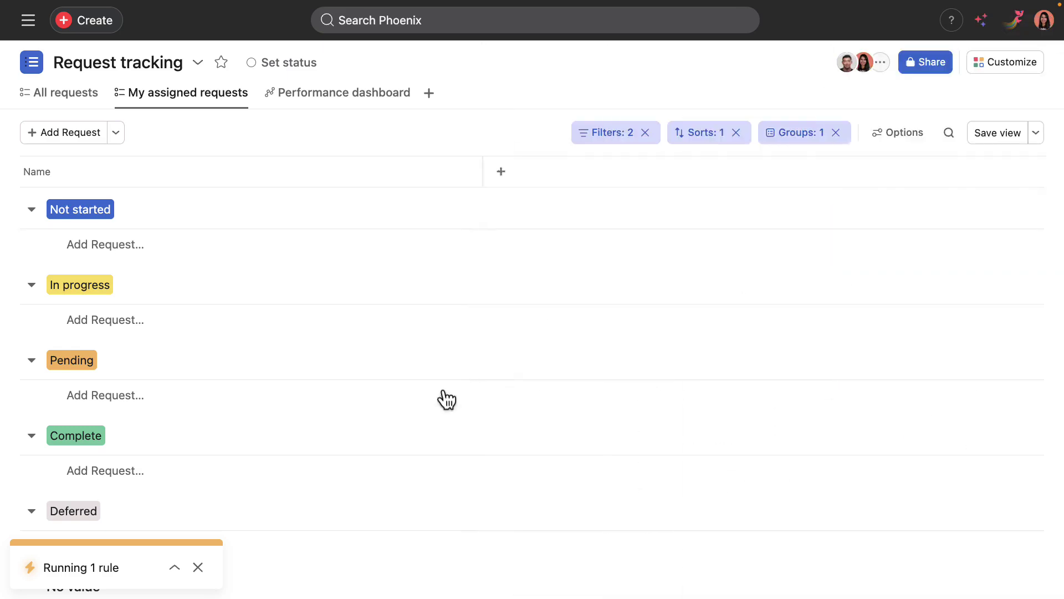
pyautogui.click(614, 136)
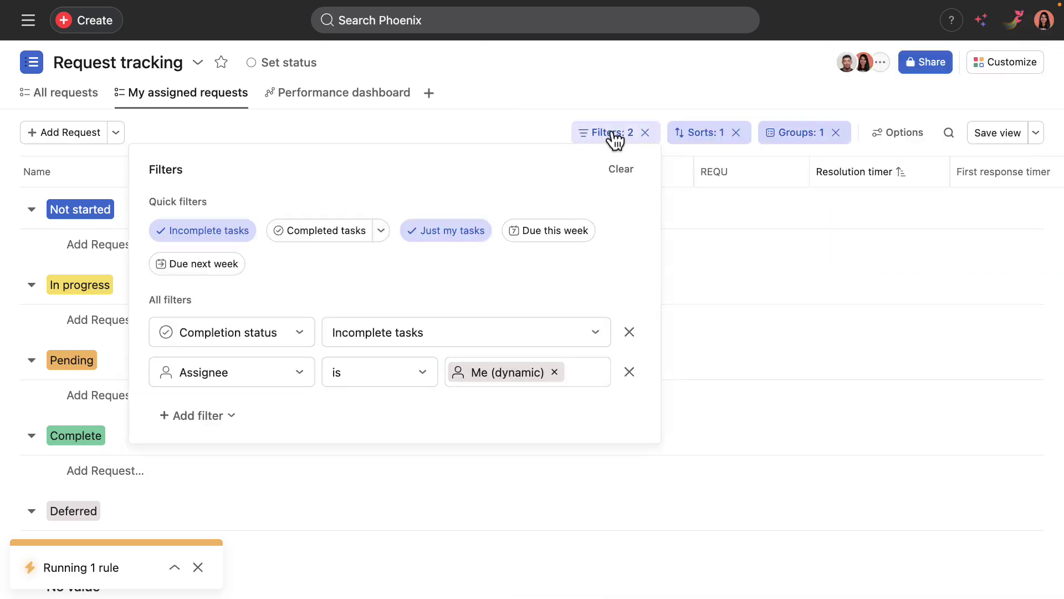
pyautogui.click(228, 244)
pyautogui.click(481, 95)
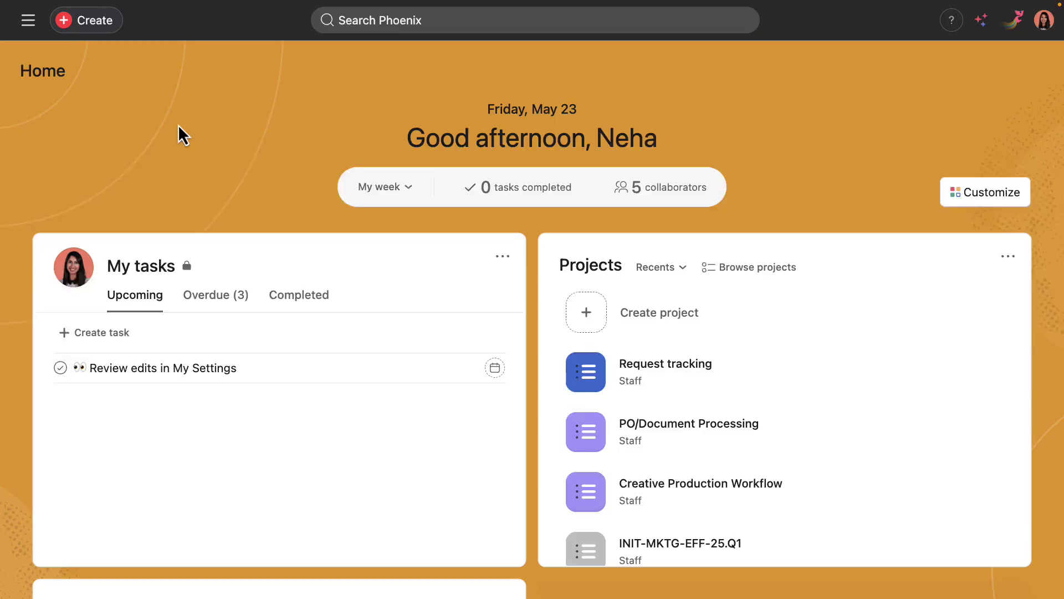
# Start a new project from a template to open the Project templates gallery.
pyautogui.click(98, 29)
pyautogui.click(160, 51)
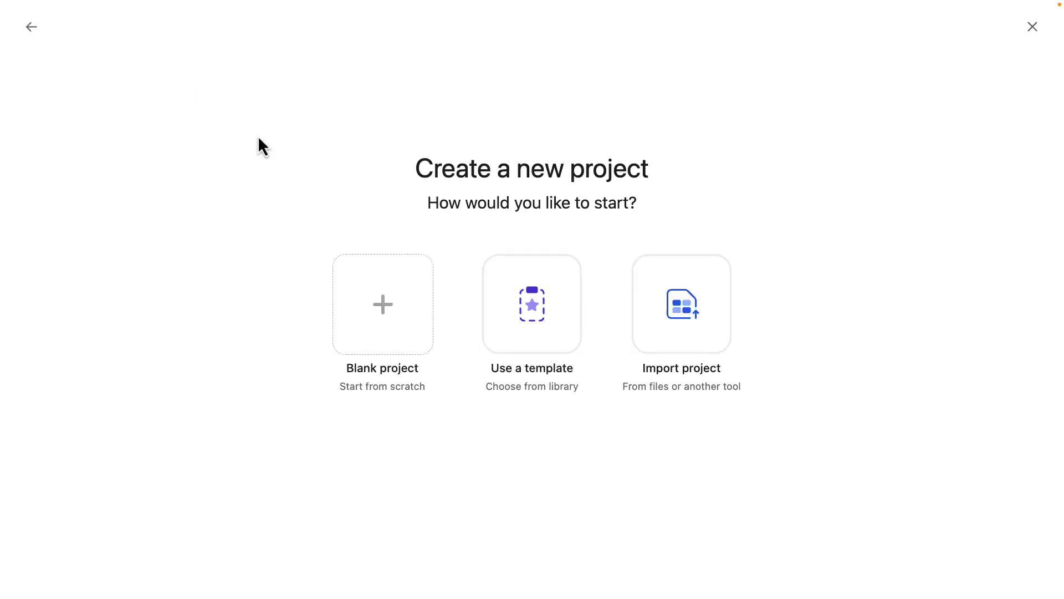
pyautogui.click(538, 318)
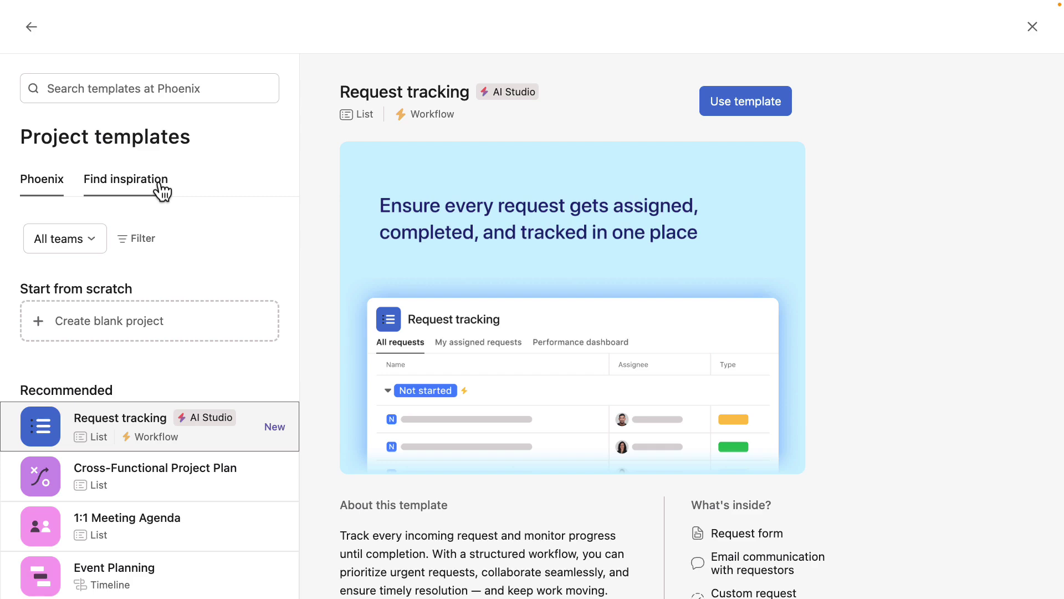
# Read the Request tracking template's What's inside list, including its three AI features.
pyautogui.scroll(-3, 524, 357)
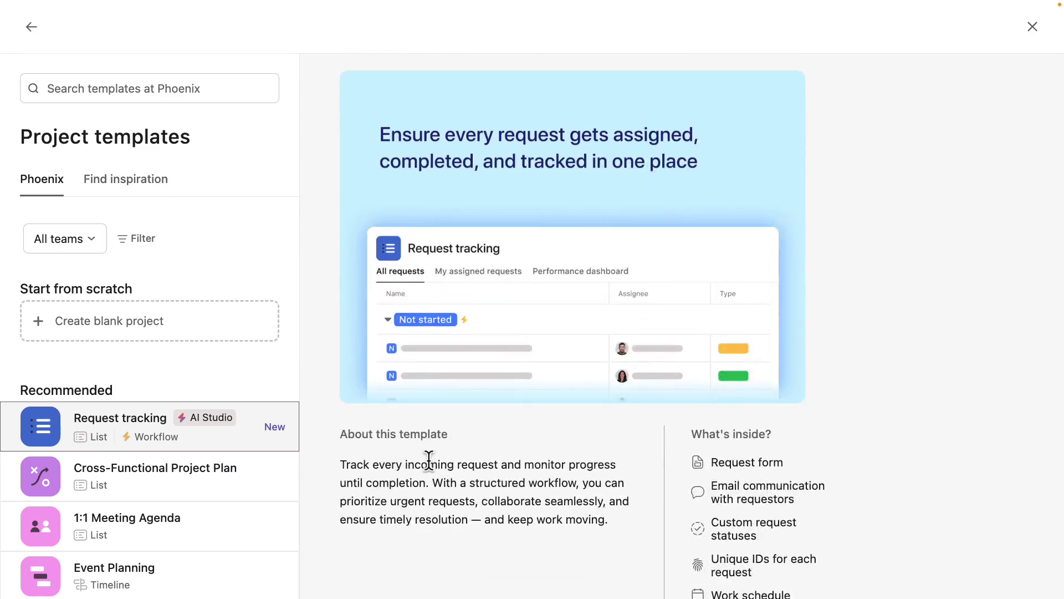
pyautogui.scroll(-8, 440, 490)
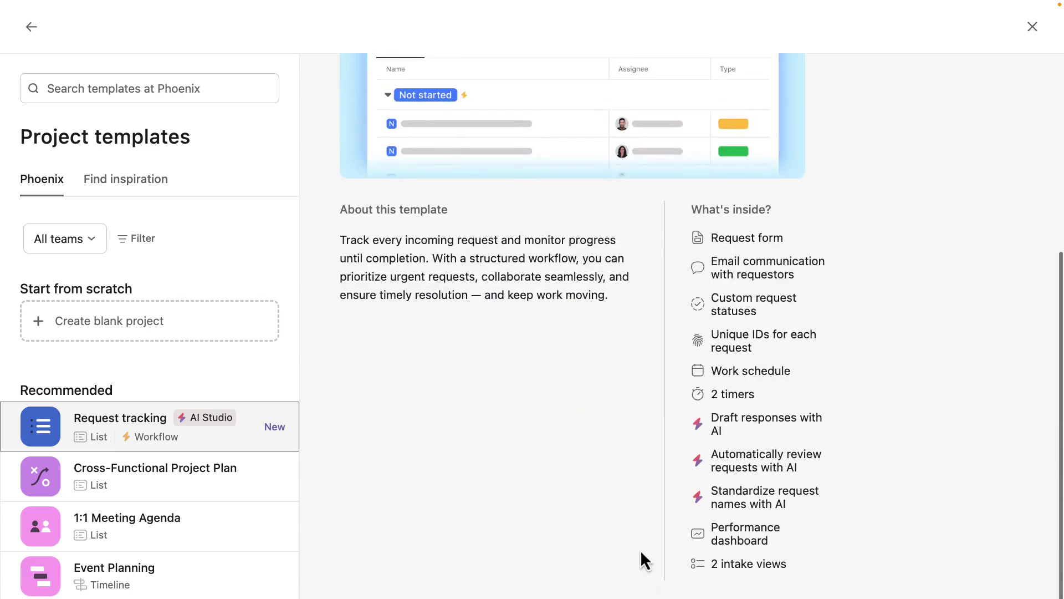
pyautogui.moveTo(809, 566); pyautogui.dragTo(693, 203)
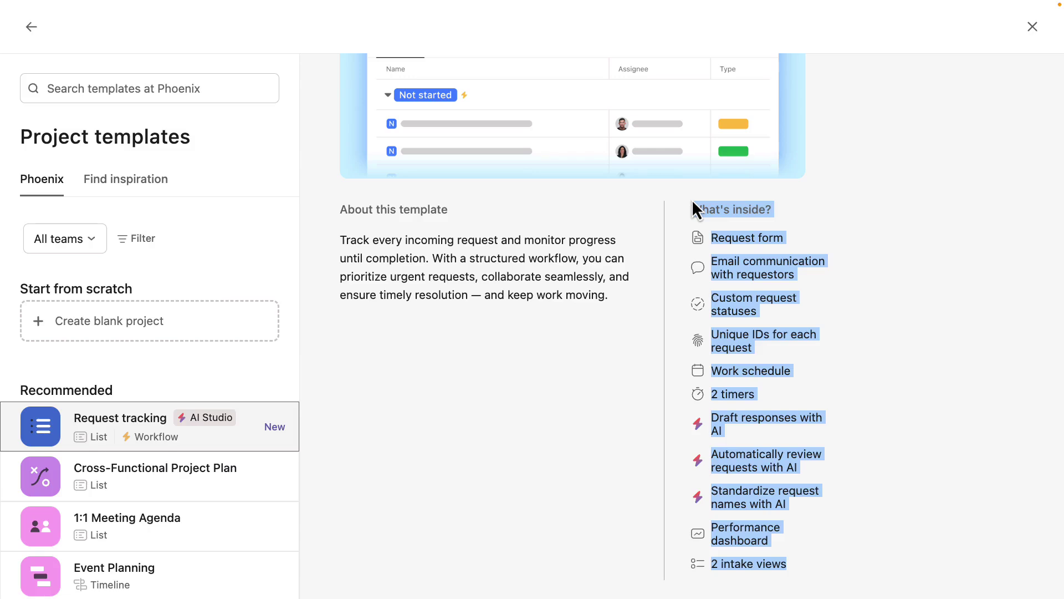
pyautogui.click(761, 394)
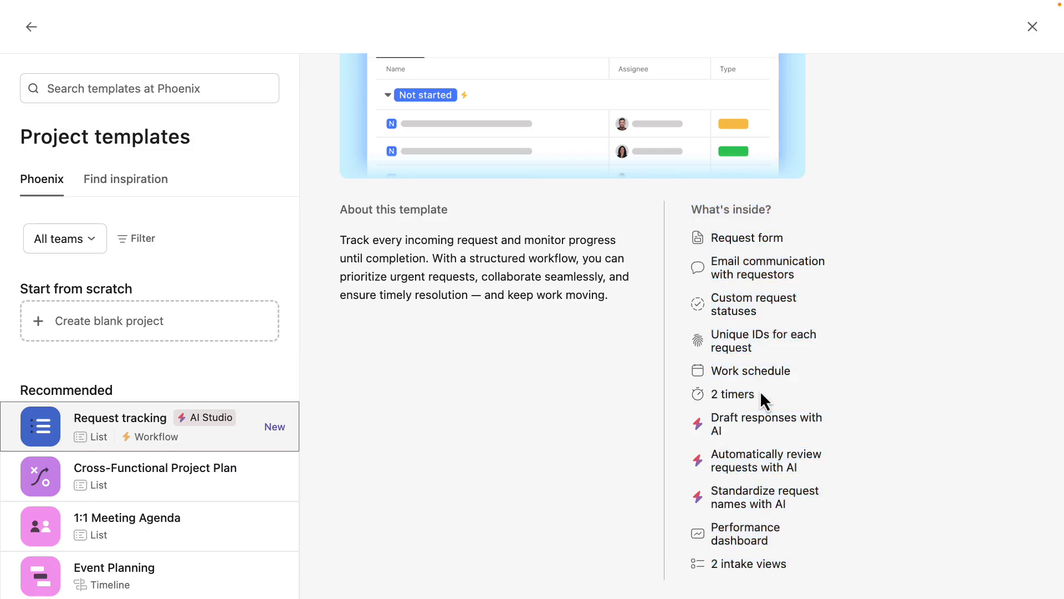
pyautogui.moveTo(803, 503); pyautogui.dragTo(711, 422)
pyautogui.click(879, 470)
pyautogui.scroll(5, 737, 300)
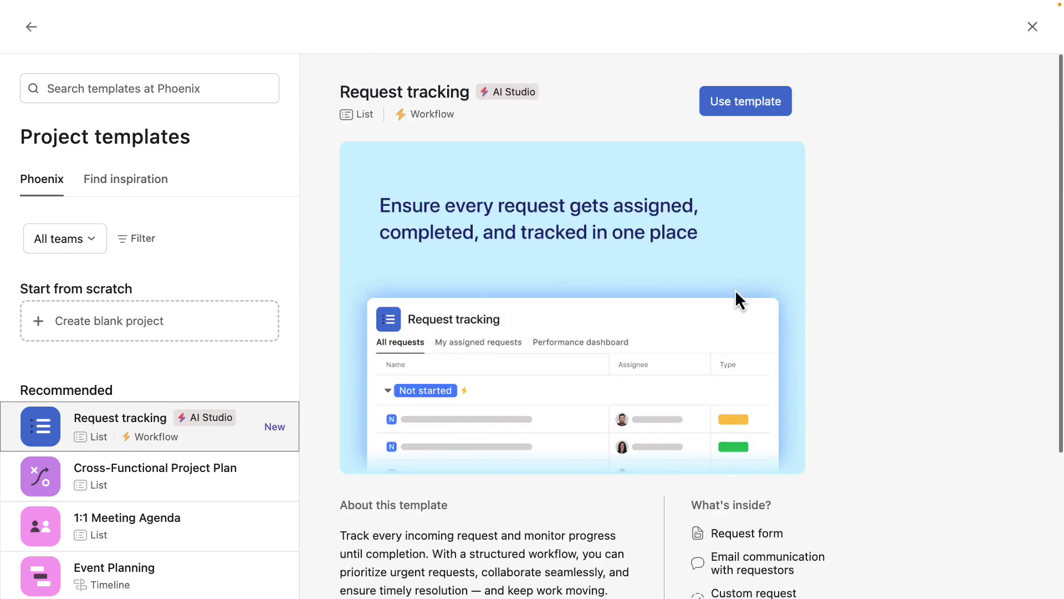
# Create a project named 'Marketing request tracking' from the Request tracking template.
pyautogui.click(744, 111)
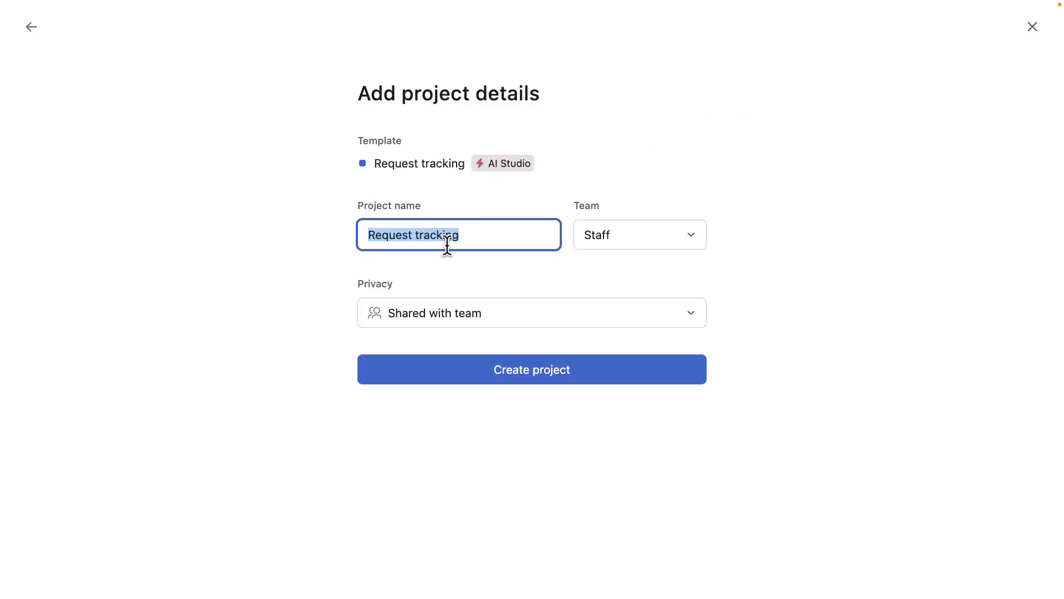
pyautogui.write('Marketing ')
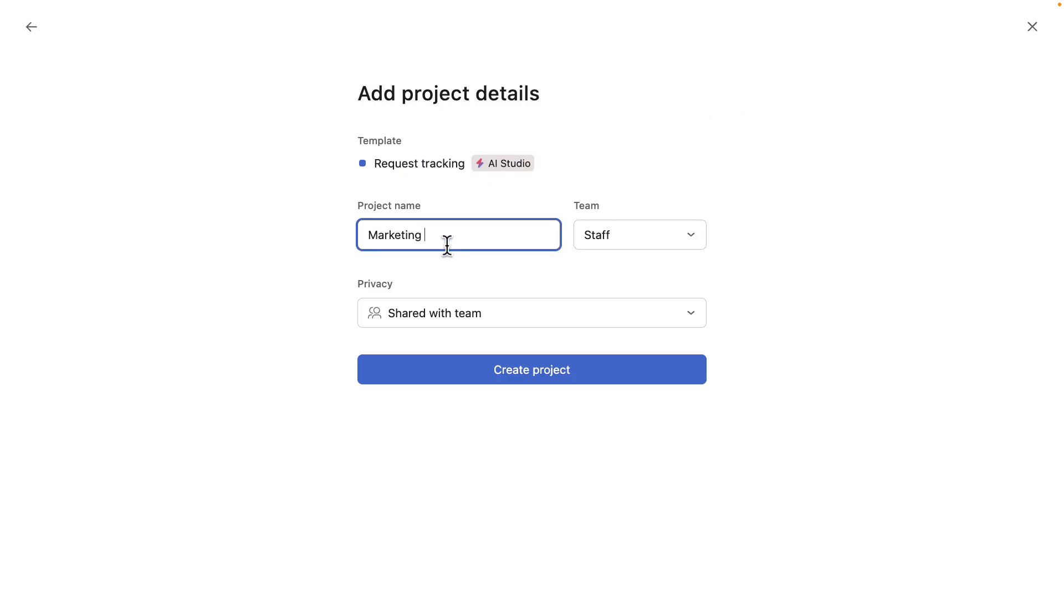
pyautogui.write('request tracking')
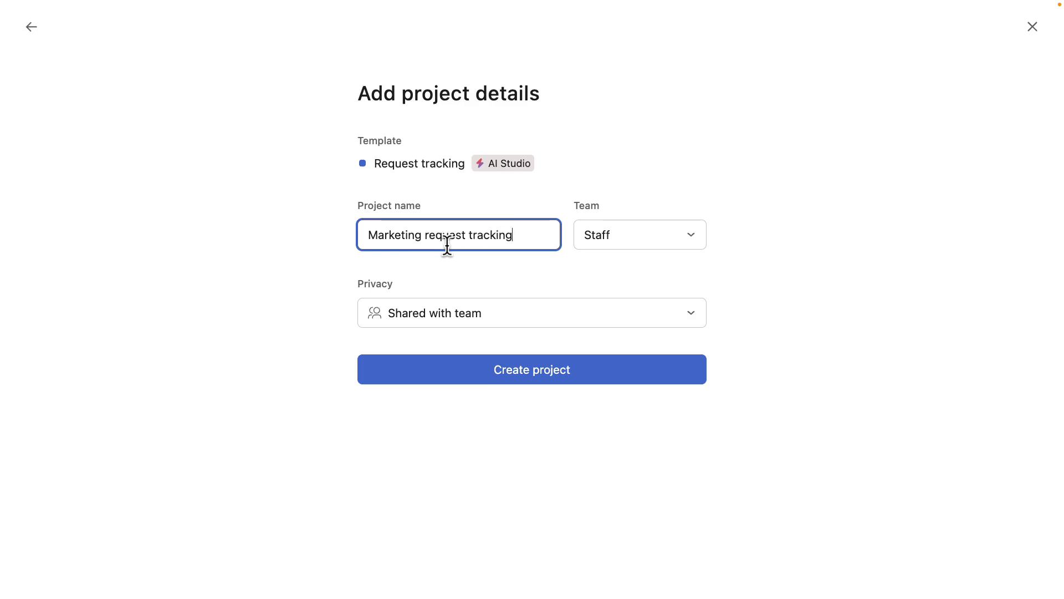
pyautogui.click(476, 371)
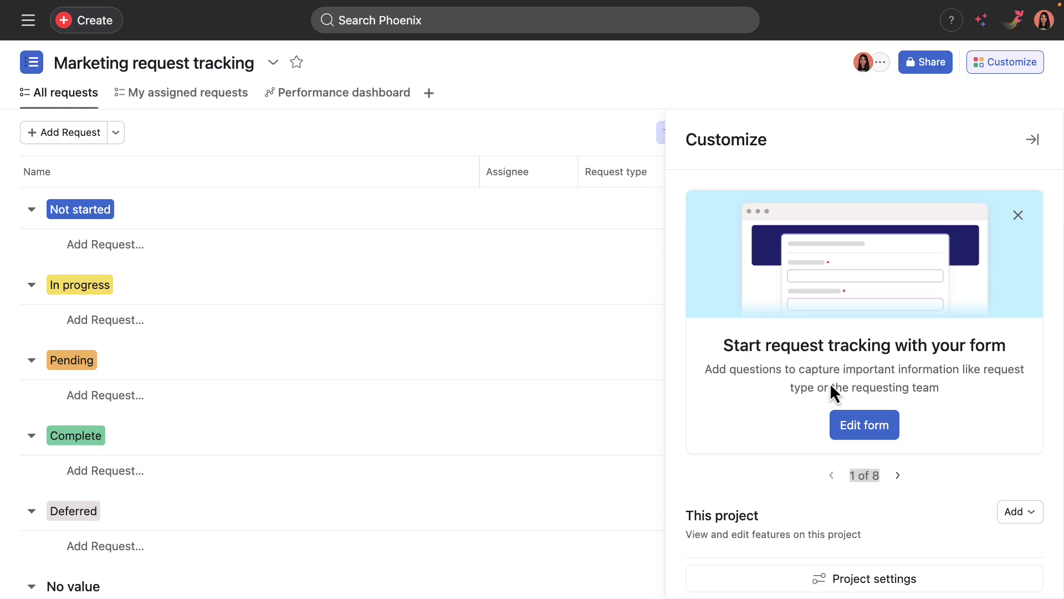
# Open the project's request form in the form editor and look through its questions.
pyautogui.click(854, 425)
pyautogui.click(854, 425)
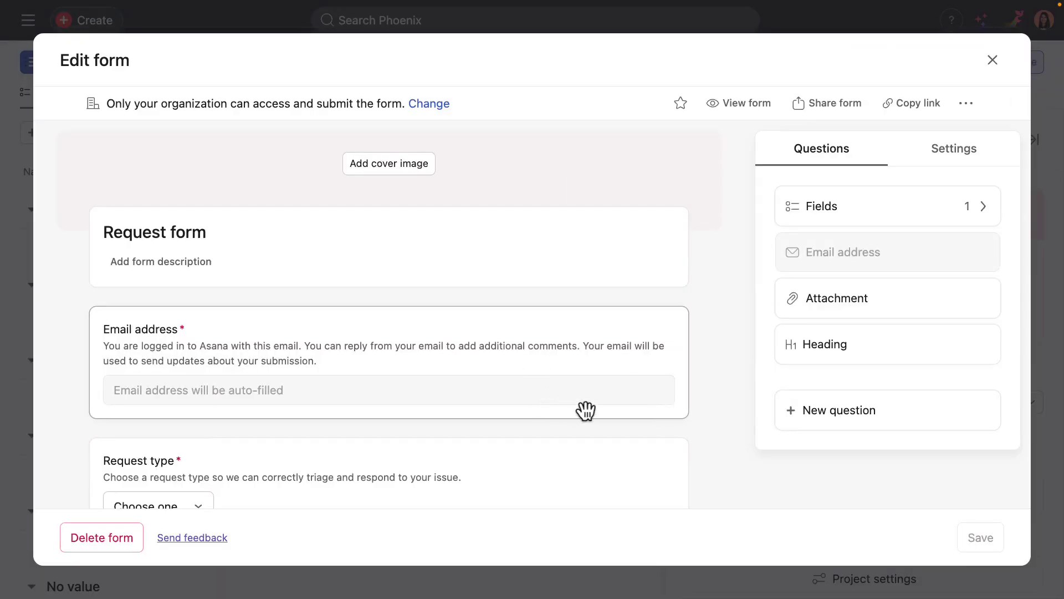
pyautogui.scroll(-1, 586, 411)
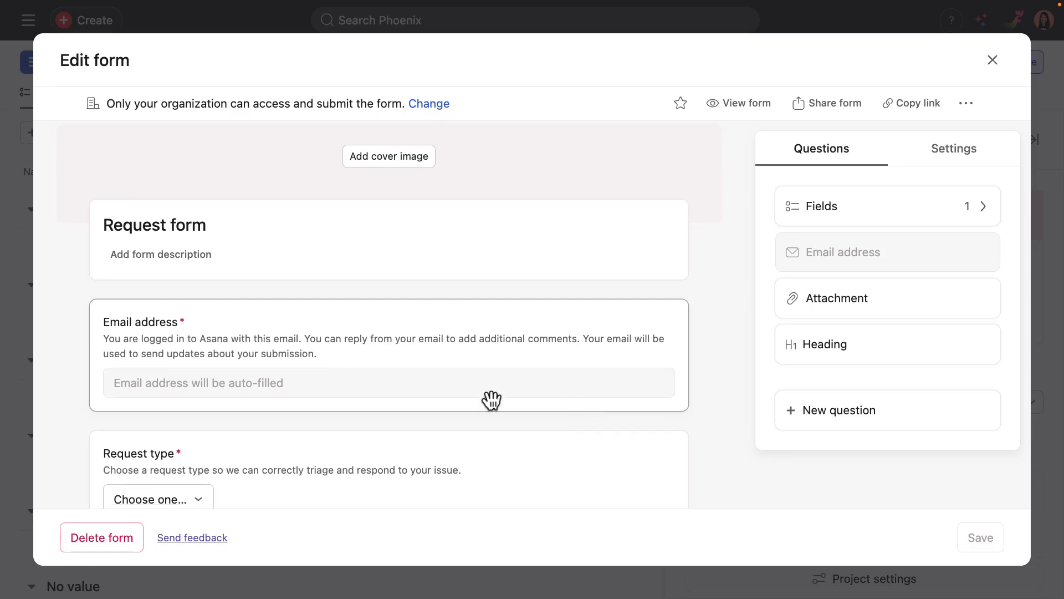
pyautogui.scroll(-5, 471, 421)
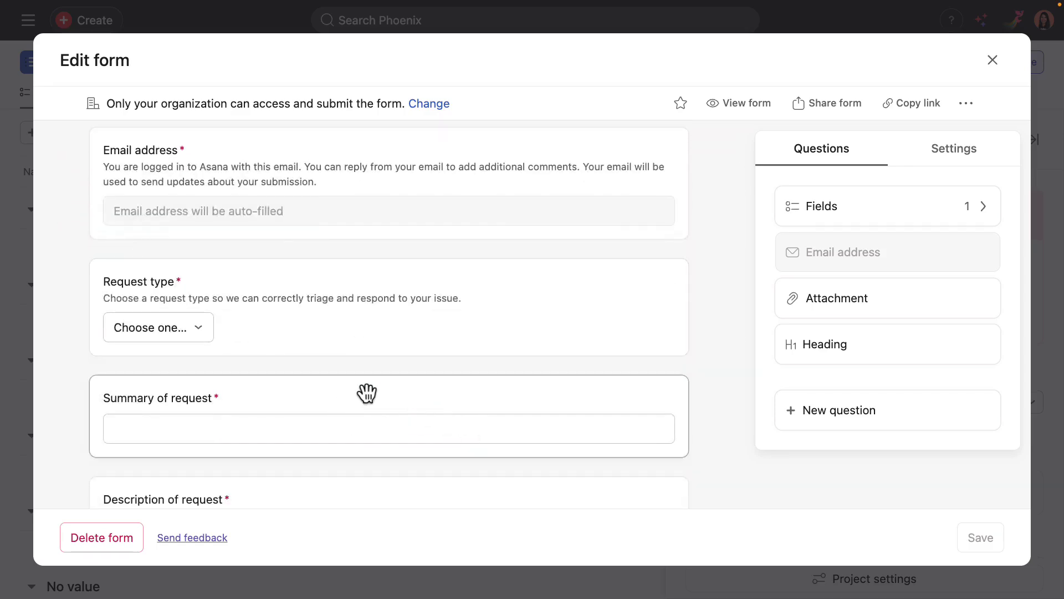
pyautogui.scroll(-1, 363, 388)
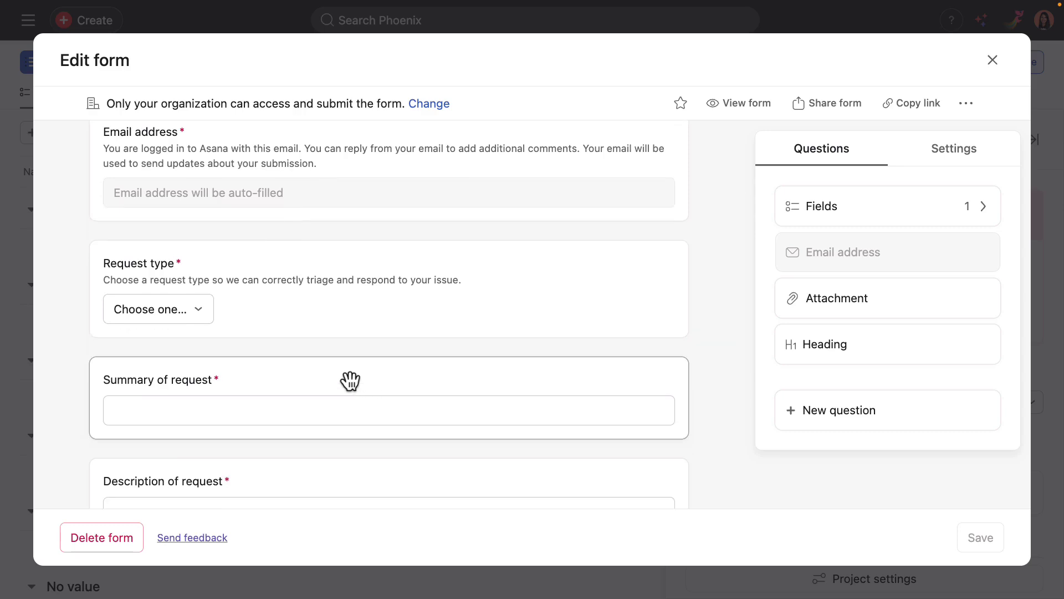
pyautogui.scroll(-1, 350, 381)
pyautogui.scroll(5, 346, 378)
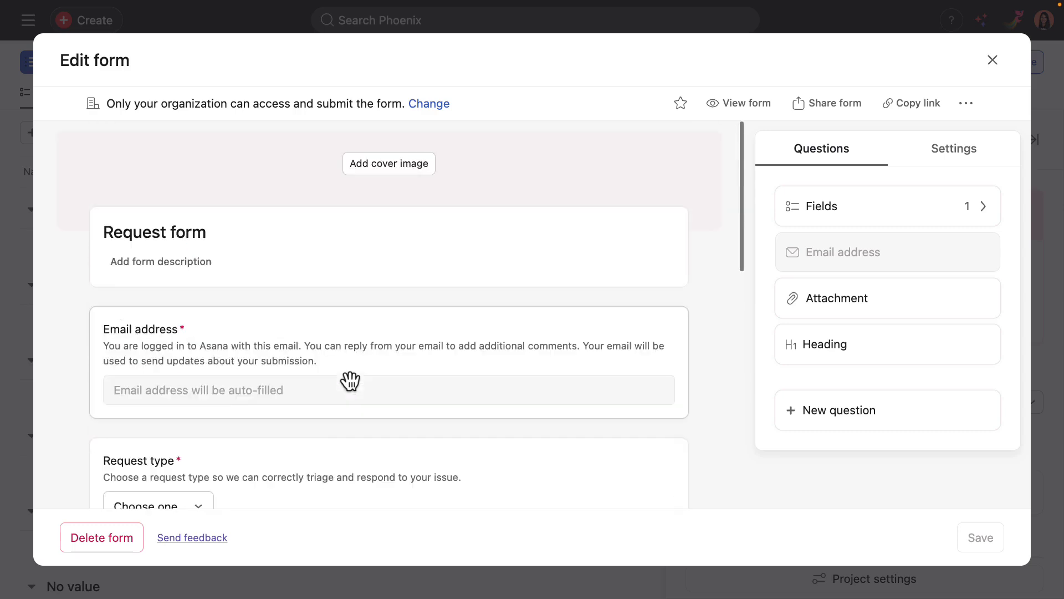
# Retitle the form from 'Request form' to 'Marketing request form'.
pyautogui.click(140, 233)
pyautogui.doubleClick(140, 233)
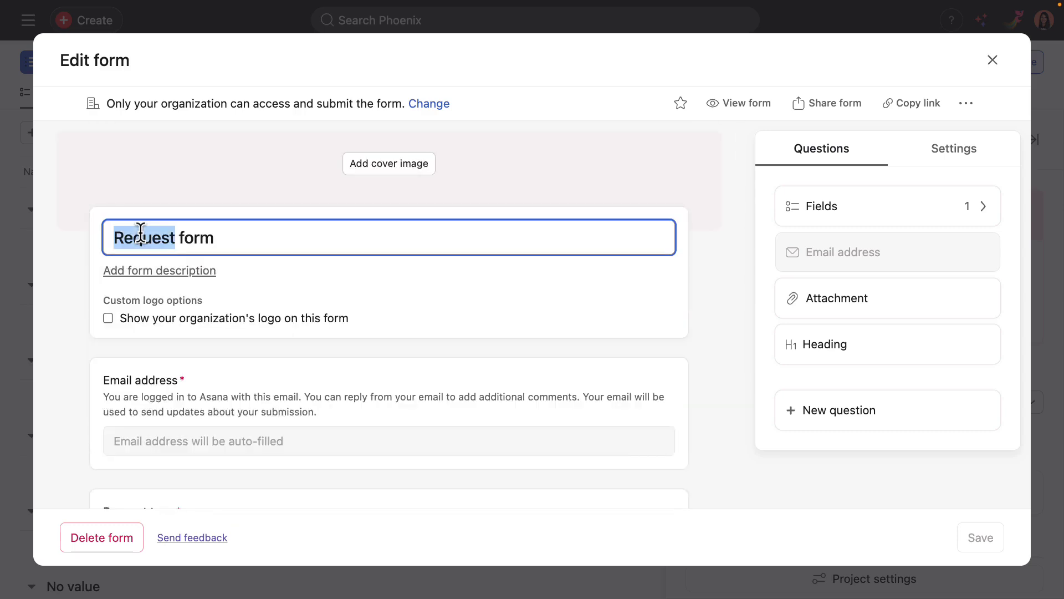
pyautogui.write('Marketing request')
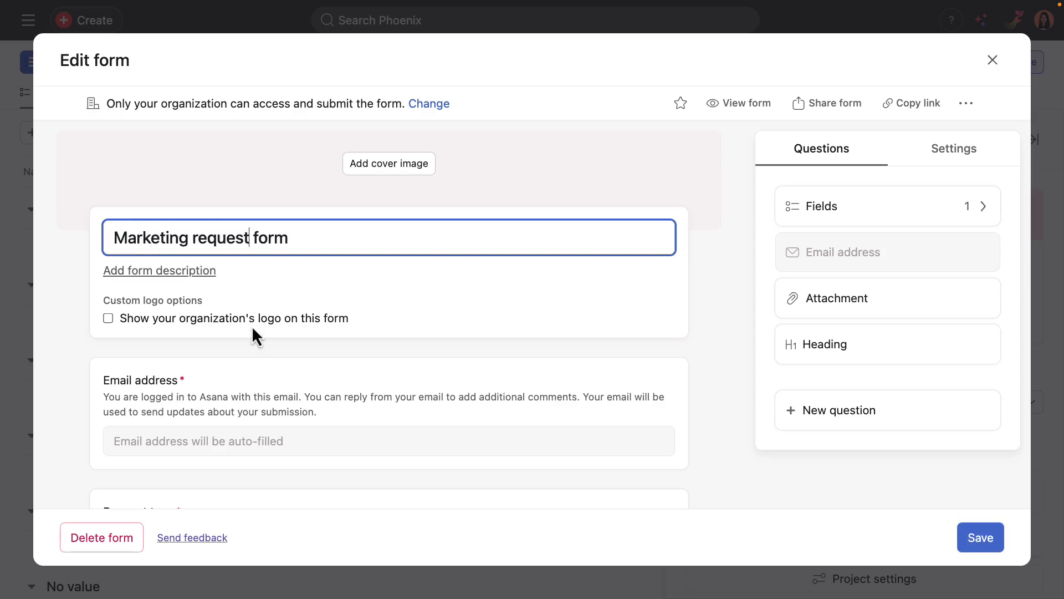
pyautogui.scroll(-1, 287, 342)
pyautogui.scroll(-5, 277, 347)
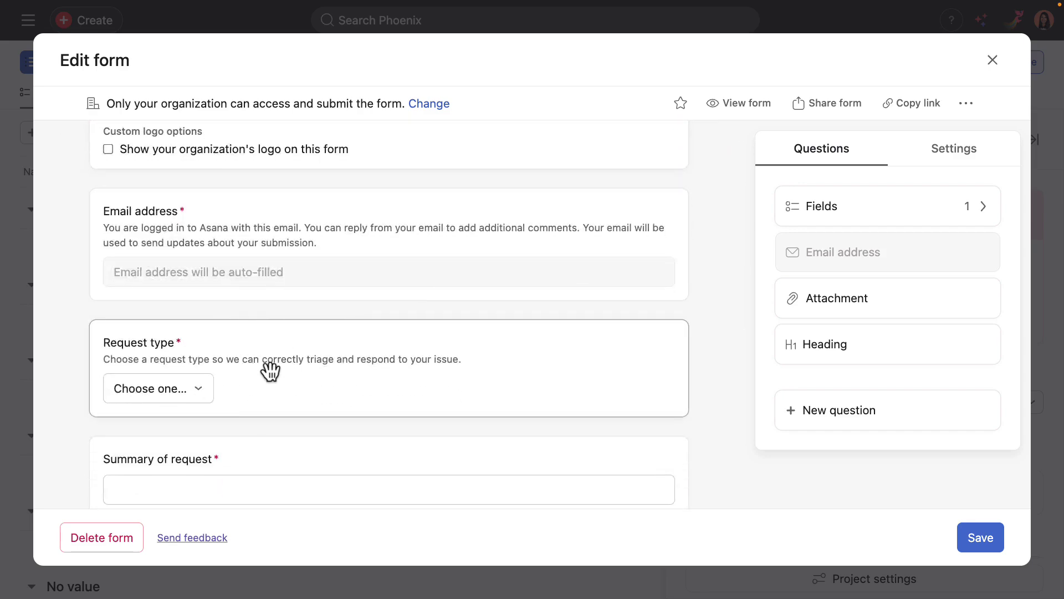
# Add a 'Request for consult' Request type option above Other and save the changes.
pyautogui.click(270, 370)
pyautogui.scroll(2, 222, 288)
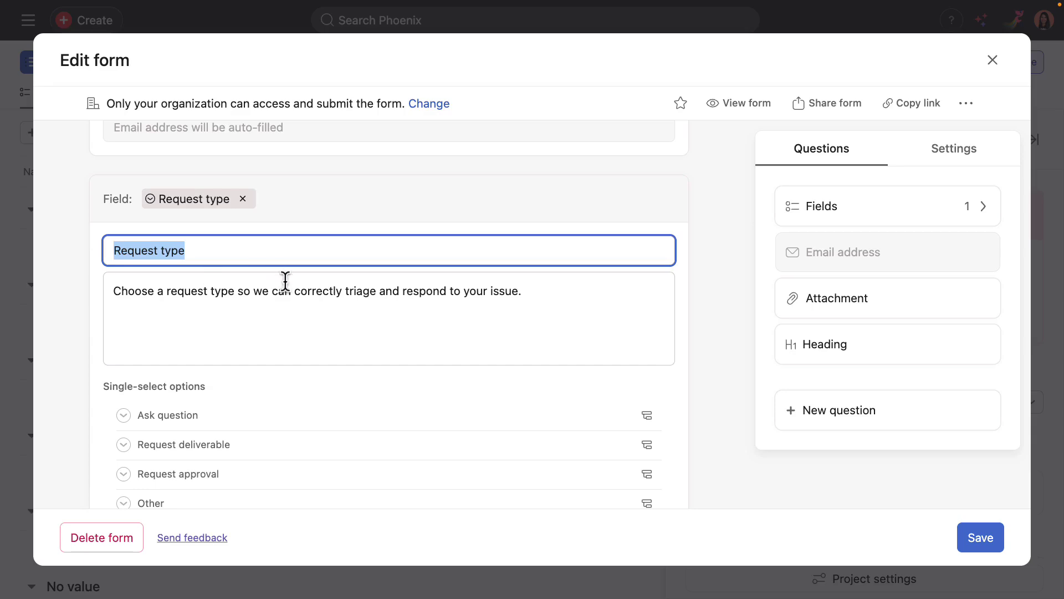
pyautogui.scroll(-3, 304, 323)
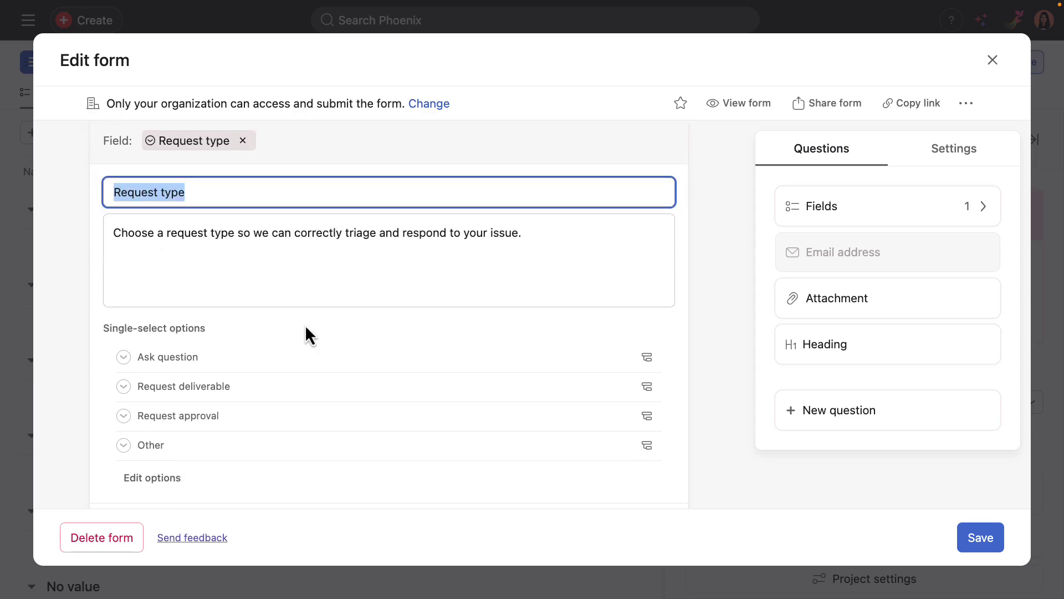
pyautogui.click(159, 478)
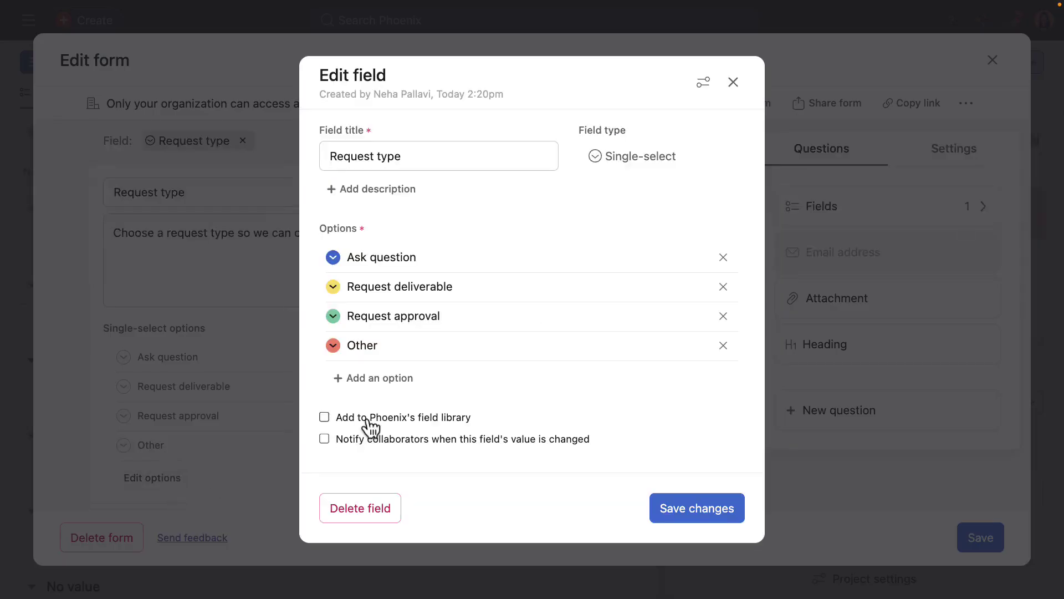
pyautogui.click(371, 380)
pyautogui.write('Requ')
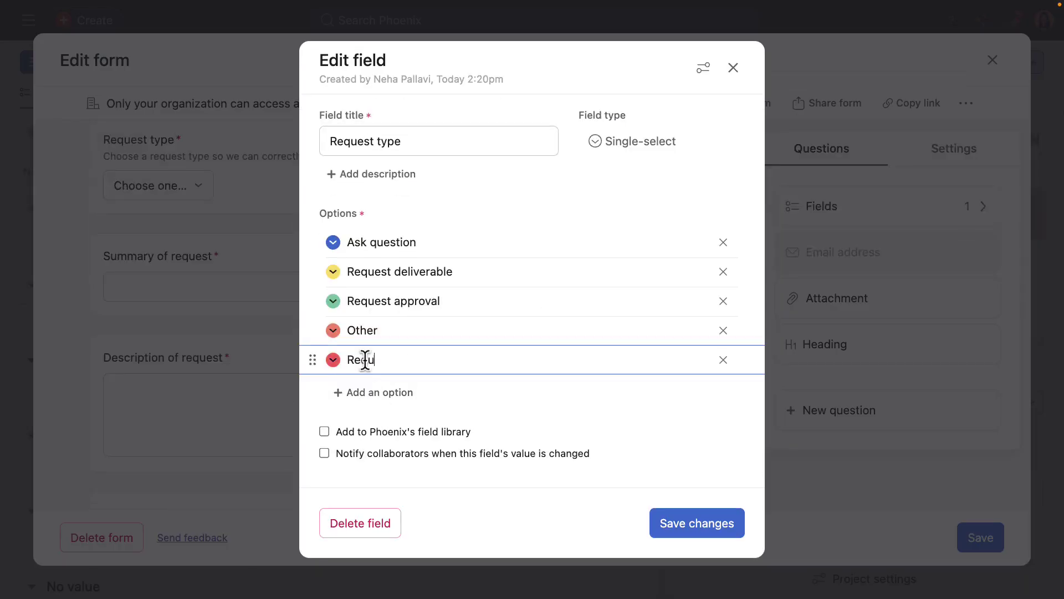
pyautogui.write('est for consult')
pyautogui.moveTo(324, 371); pyautogui.dragTo(321, 324)
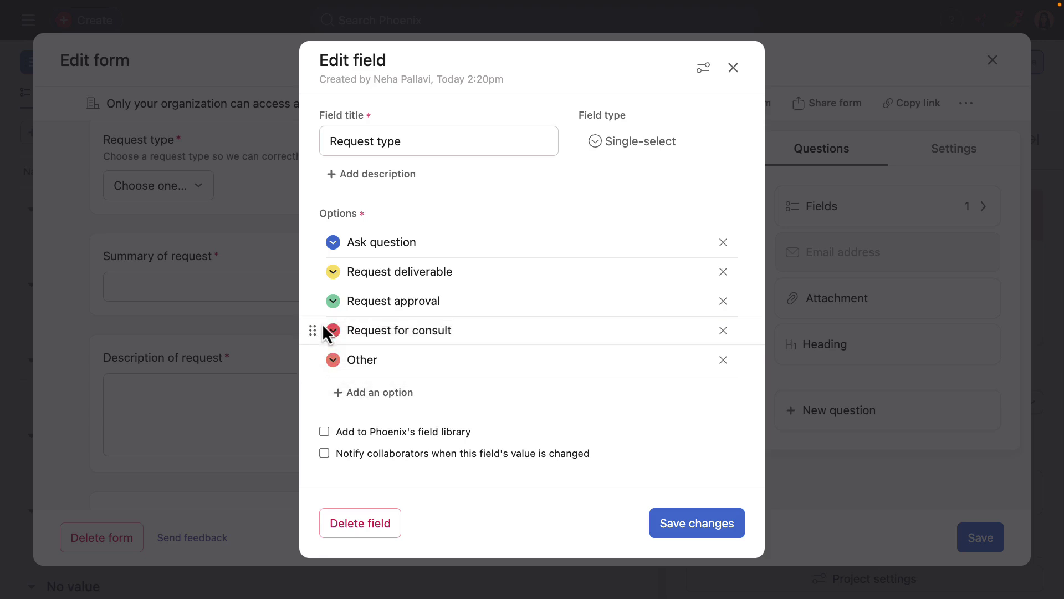
pyautogui.click(705, 532)
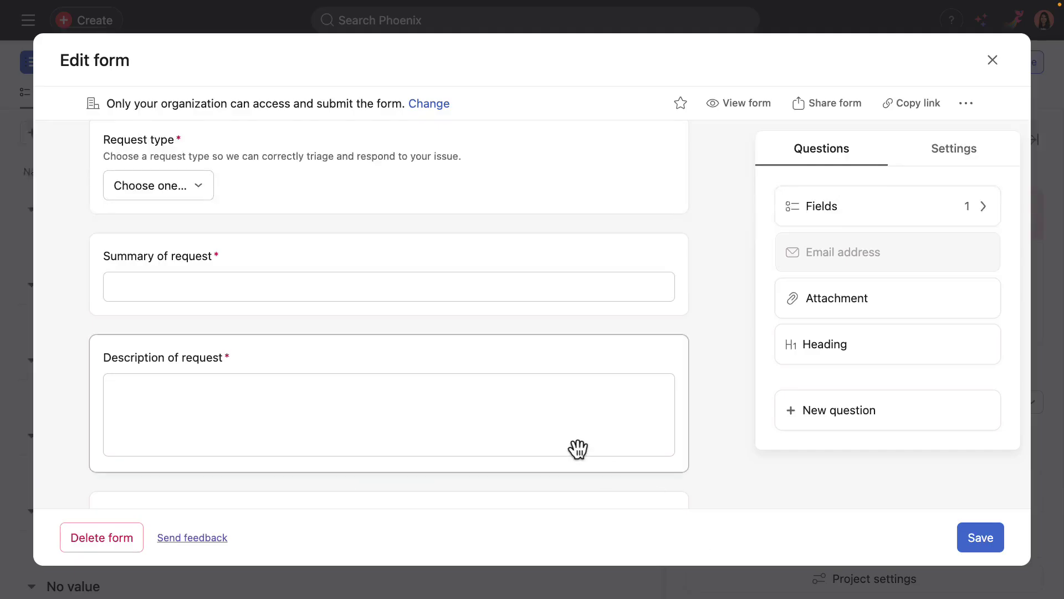
# Check the Request type question's updated options, then collapse its editor.
pyautogui.scroll(3, 488, 392)
pyautogui.click(425, 265)
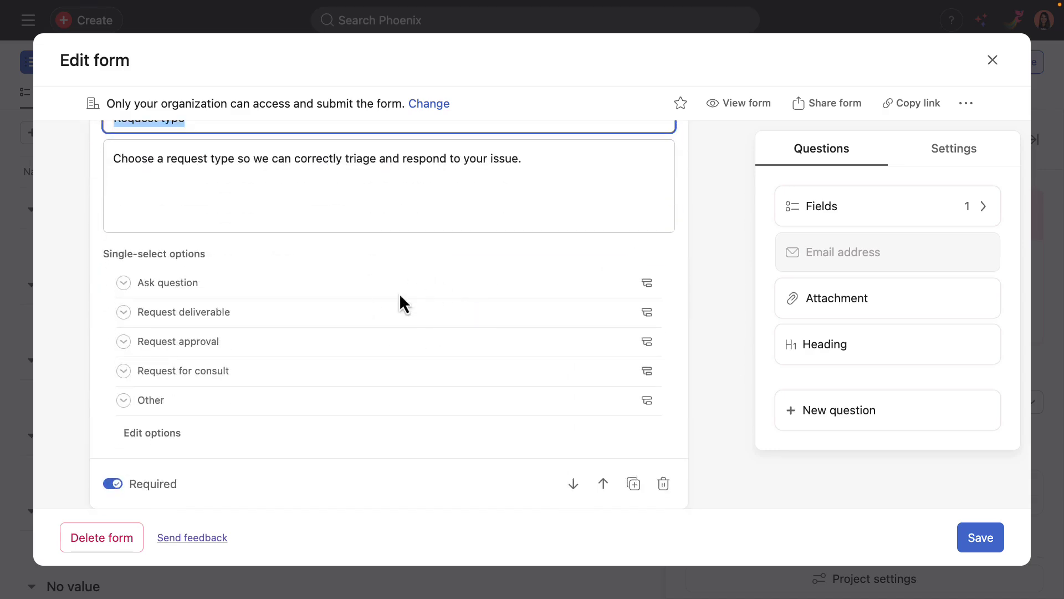
pyautogui.scroll(1, 400, 295)
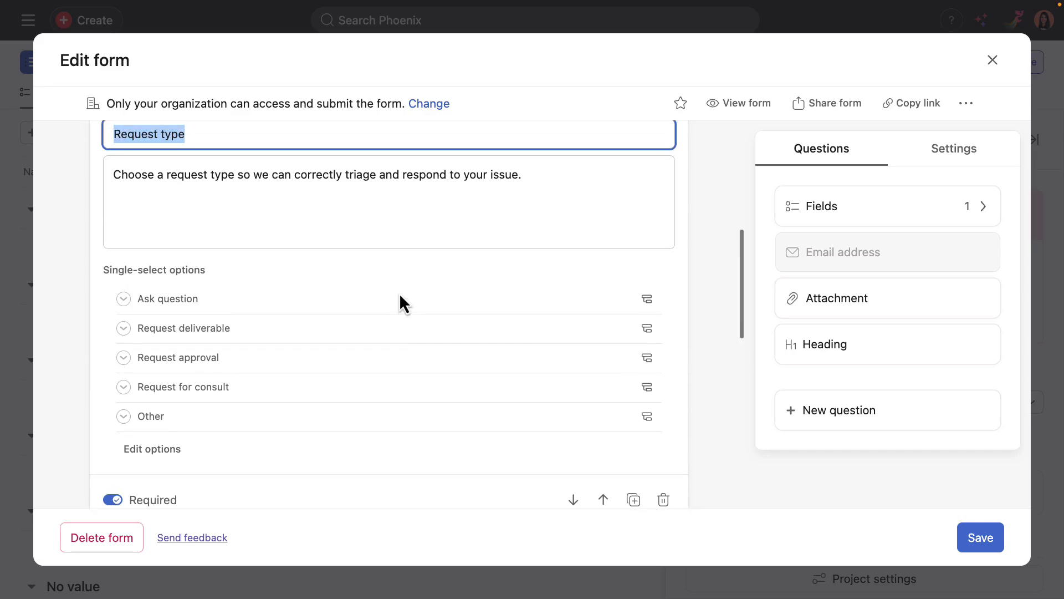
pyautogui.scroll(1, 399, 302)
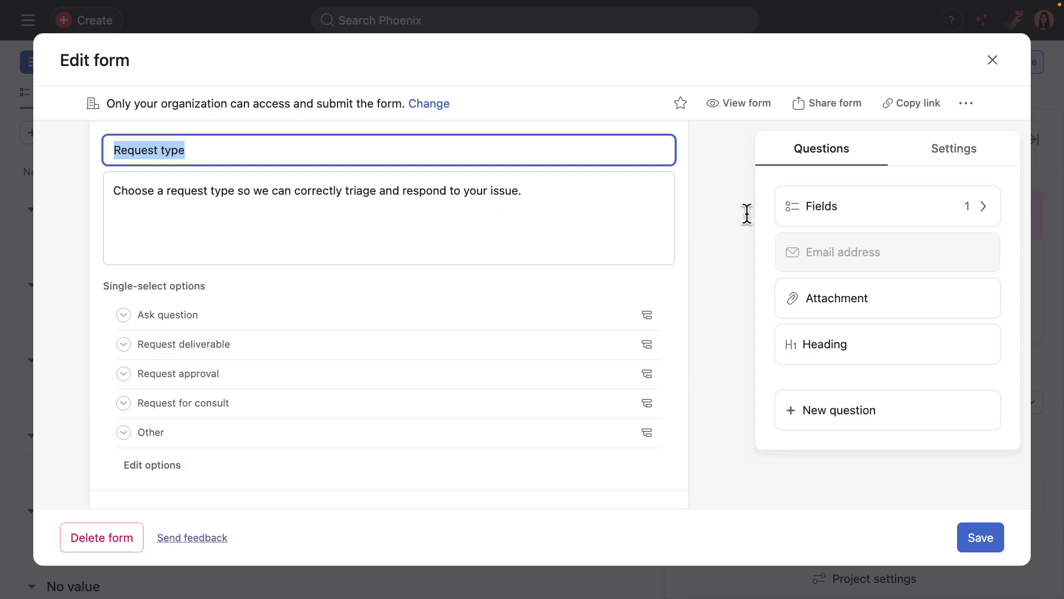
pyautogui.click(729, 261)
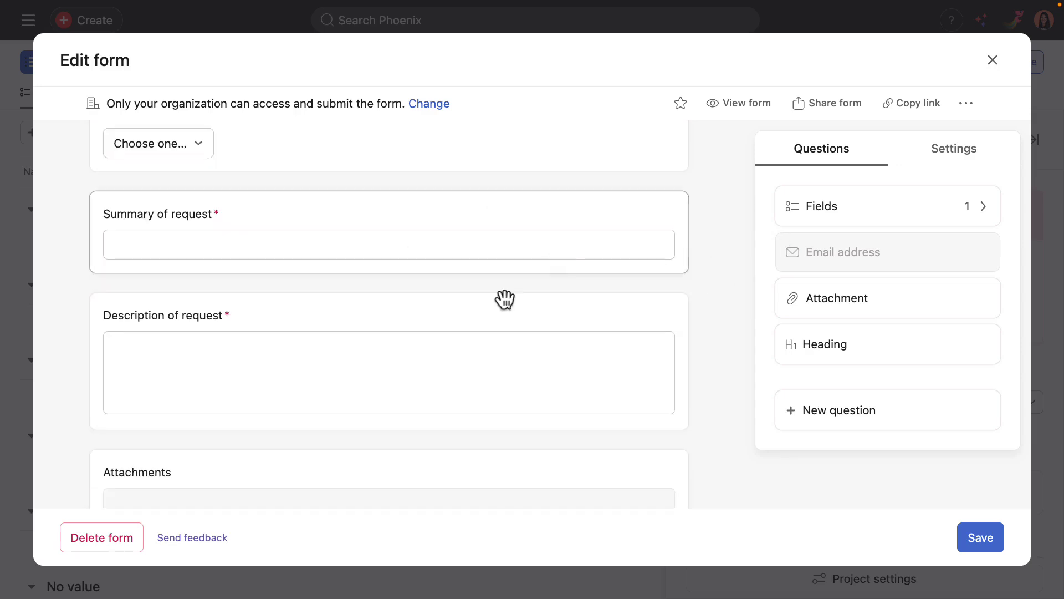
pyautogui.scroll(-3, 504, 299)
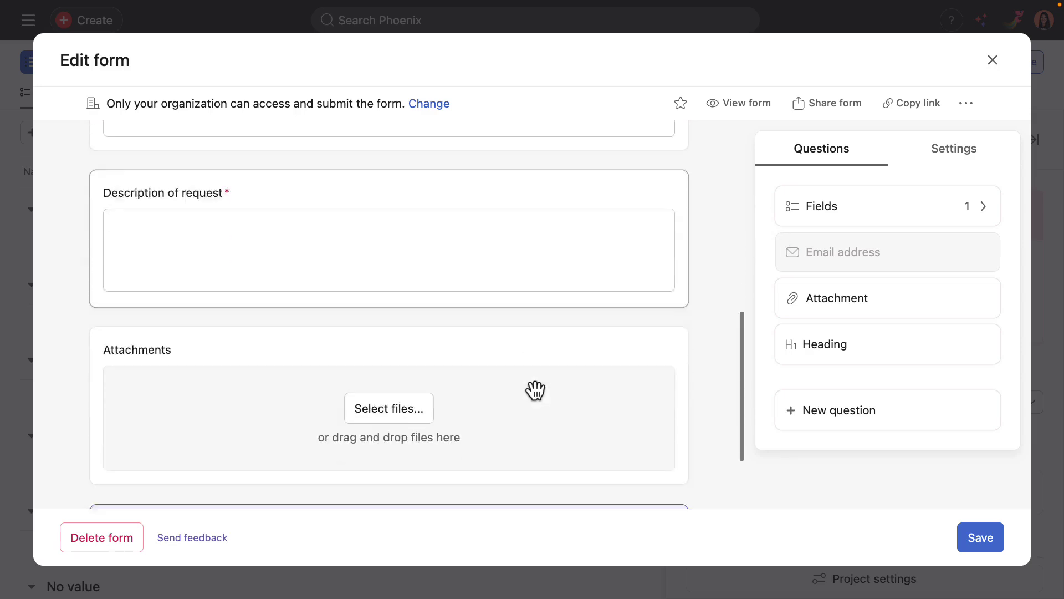
# Add a Date question titled 'Requested date' connected to the Due date field.
pyautogui.click(848, 410)
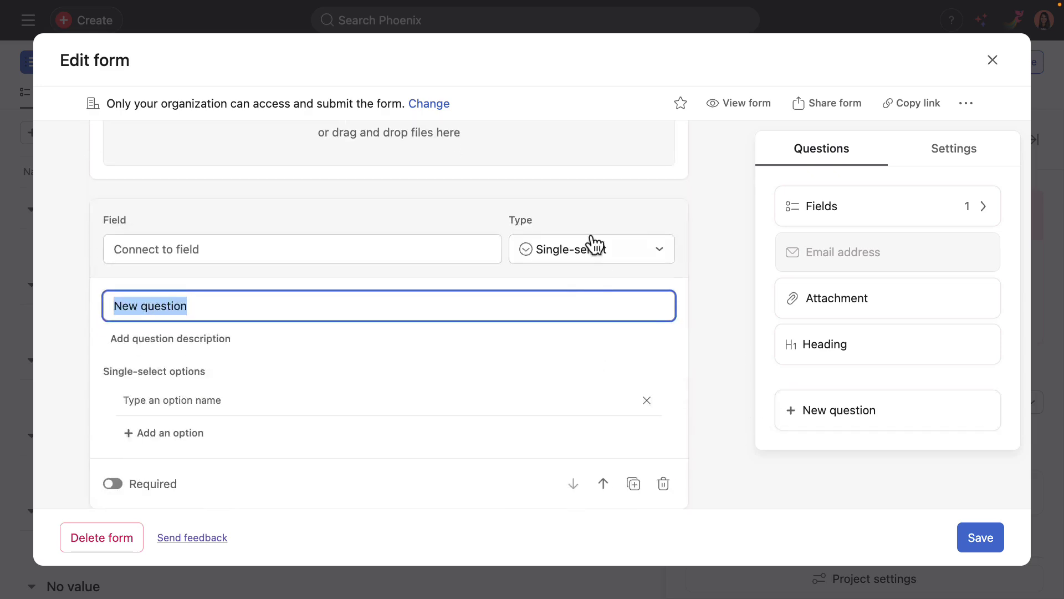
pyautogui.click(593, 255)
pyautogui.click(579, 377)
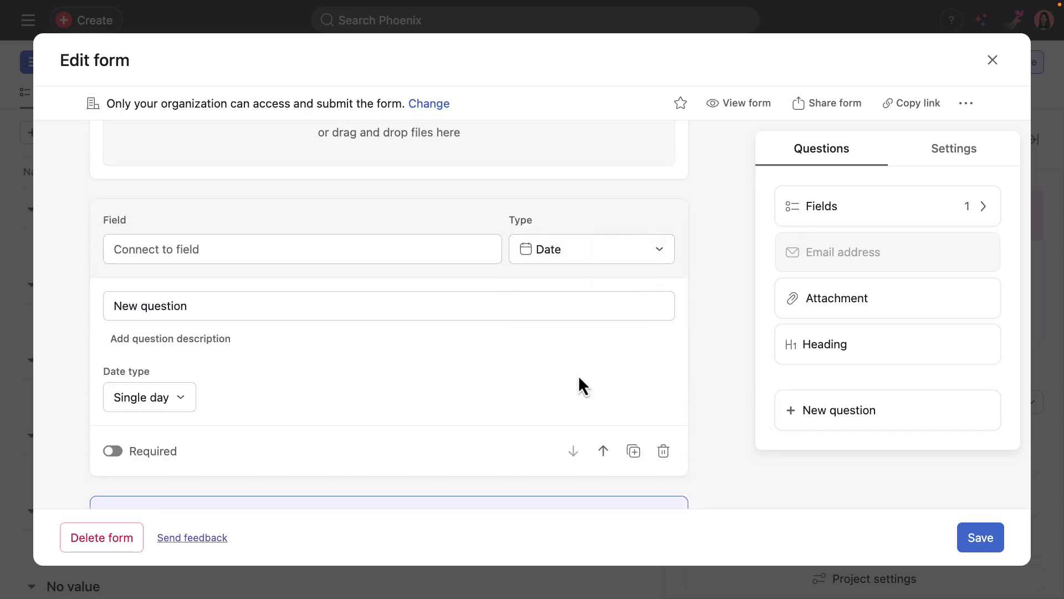
pyautogui.click(181, 304)
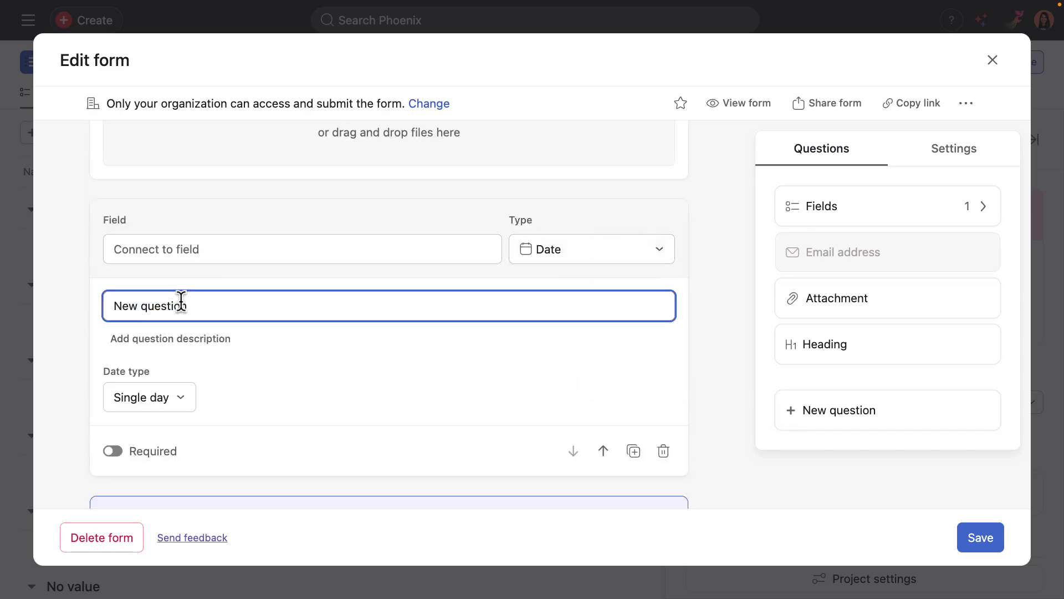
pyautogui.tripleClick(151, 309)
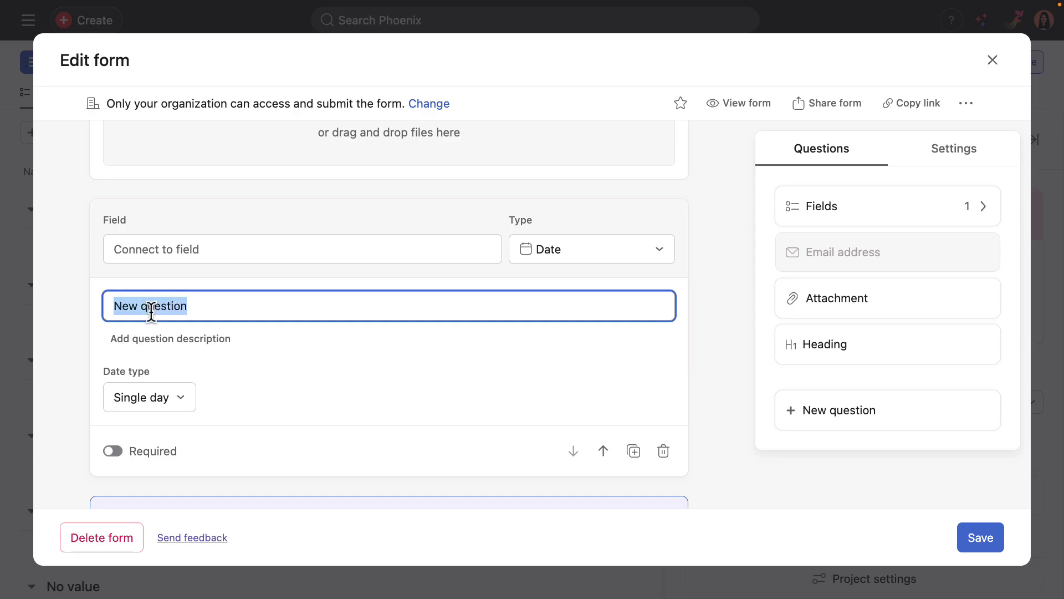
pyautogui.write('Requested')
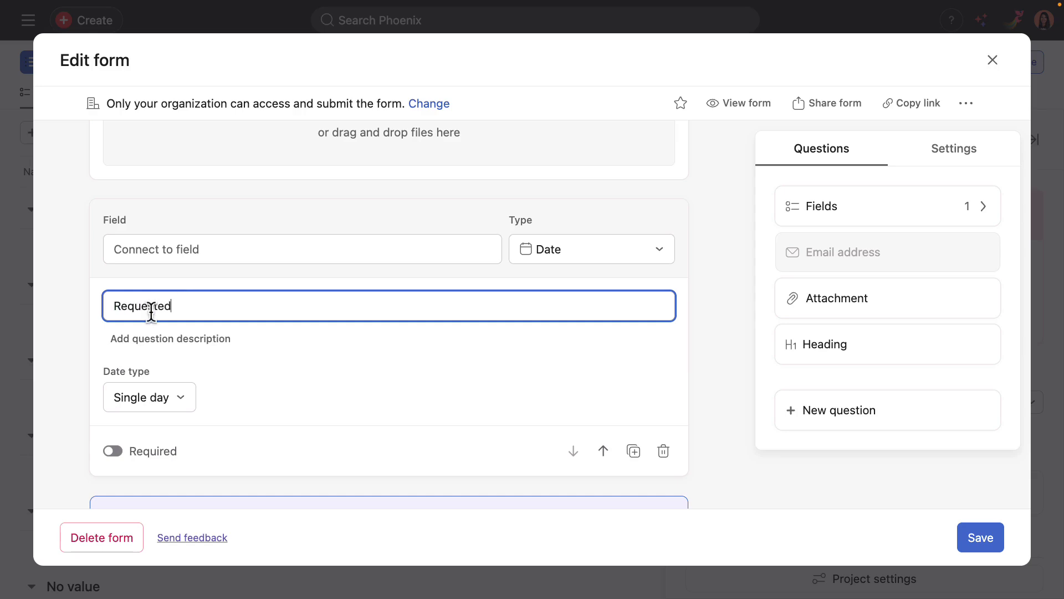
pyautogui.write(' date')
pyautogui.click(261, 247)
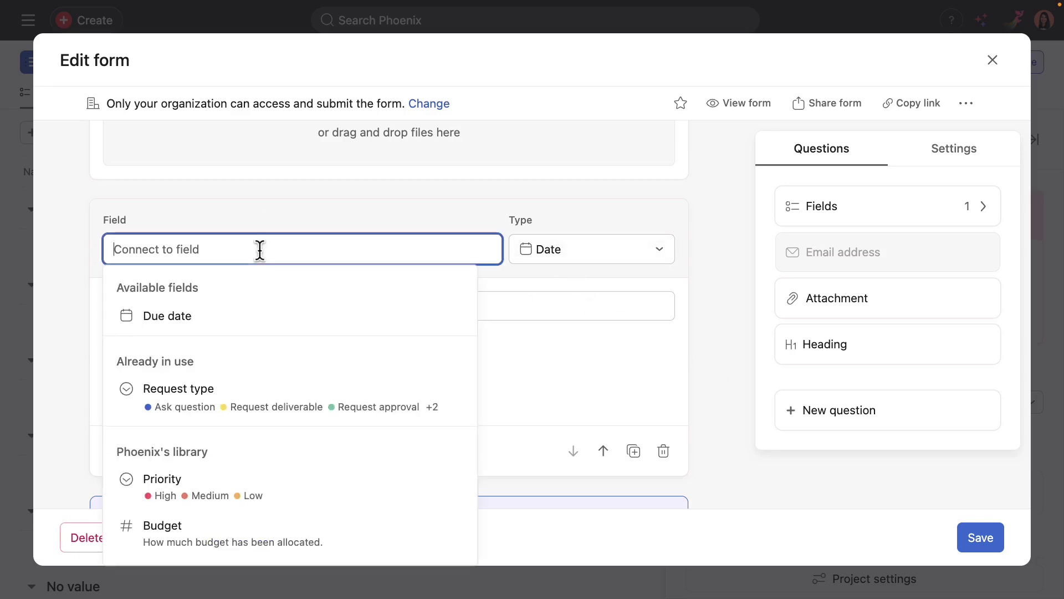
pyautogui.click(193, 318)
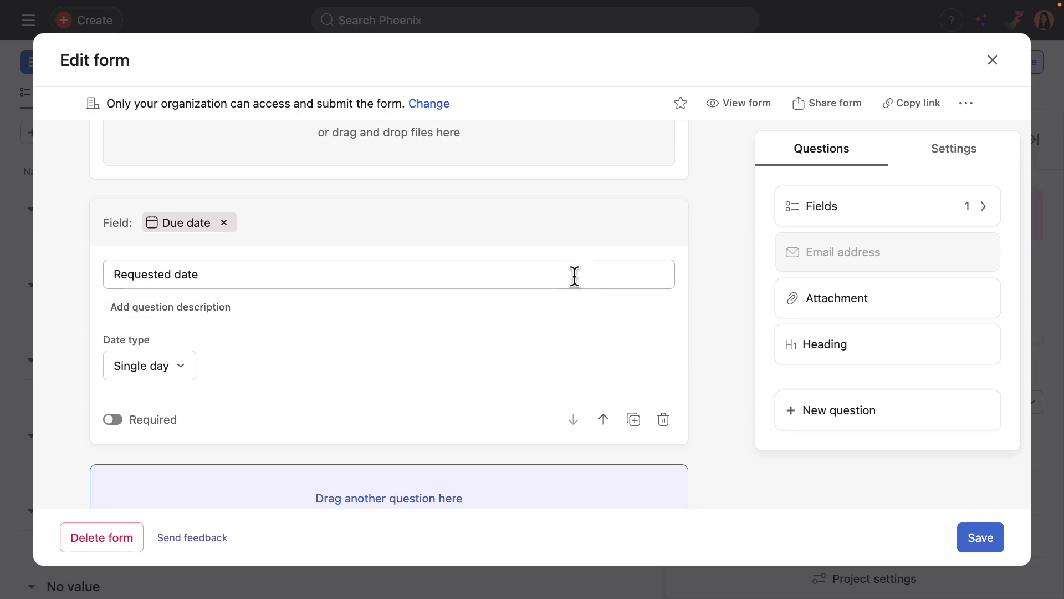
# Review the form's task and form settings, then save the Marketing request form.
pyautogui.click(951, 160)
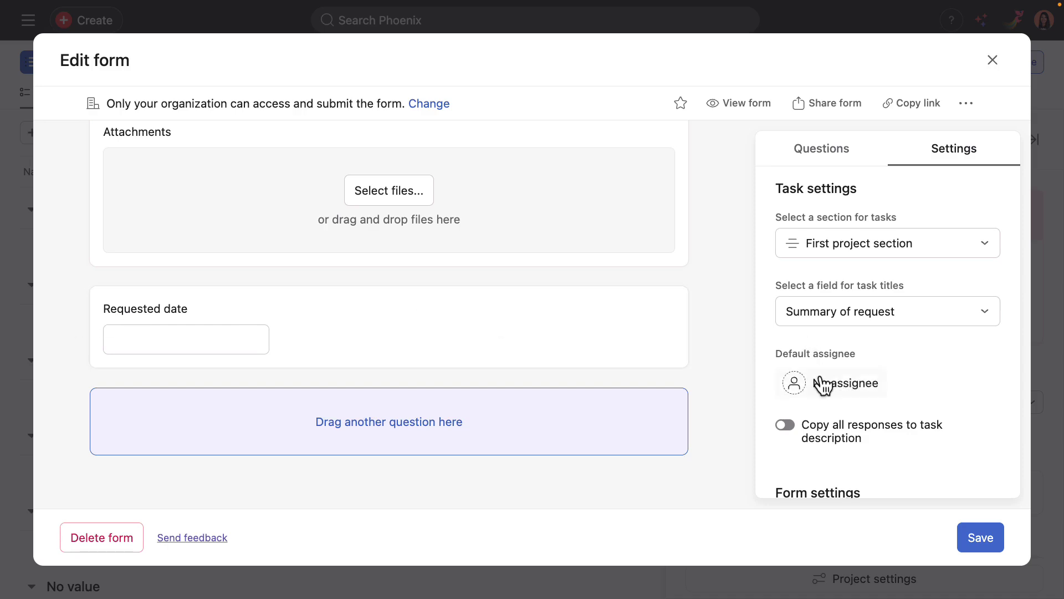
pyautogui.scroll(-4, 821, 382)
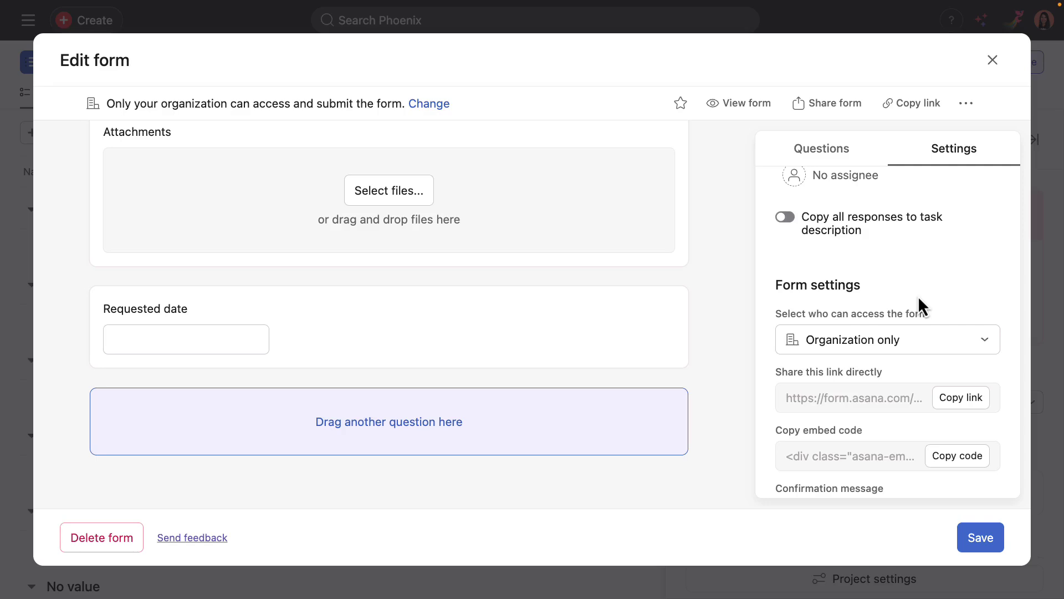
pyautogui.scroll(-5, 918, 294)
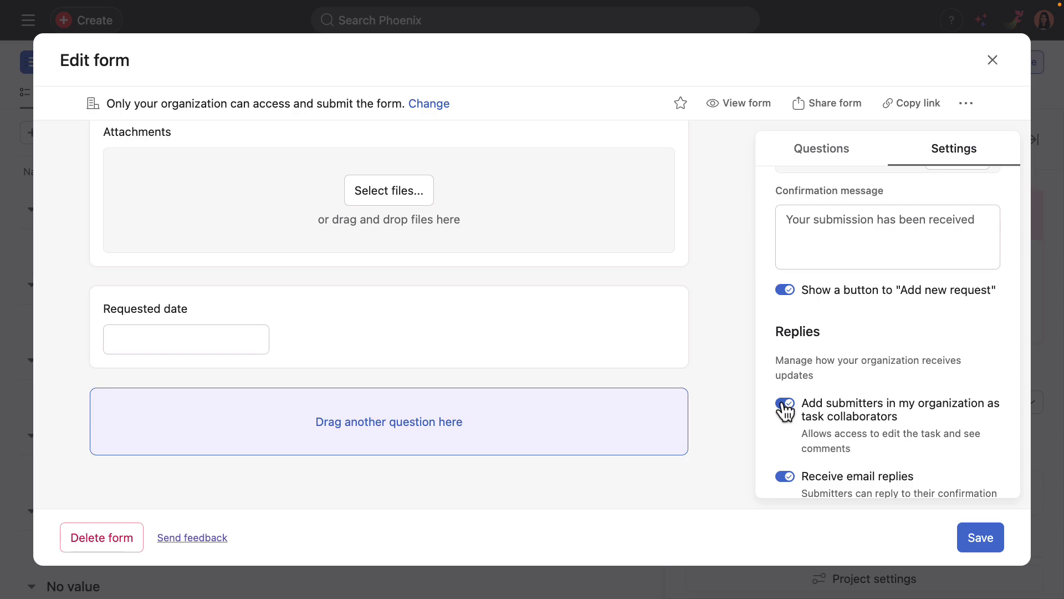
pyautogui.scroll(10, 860, 394)
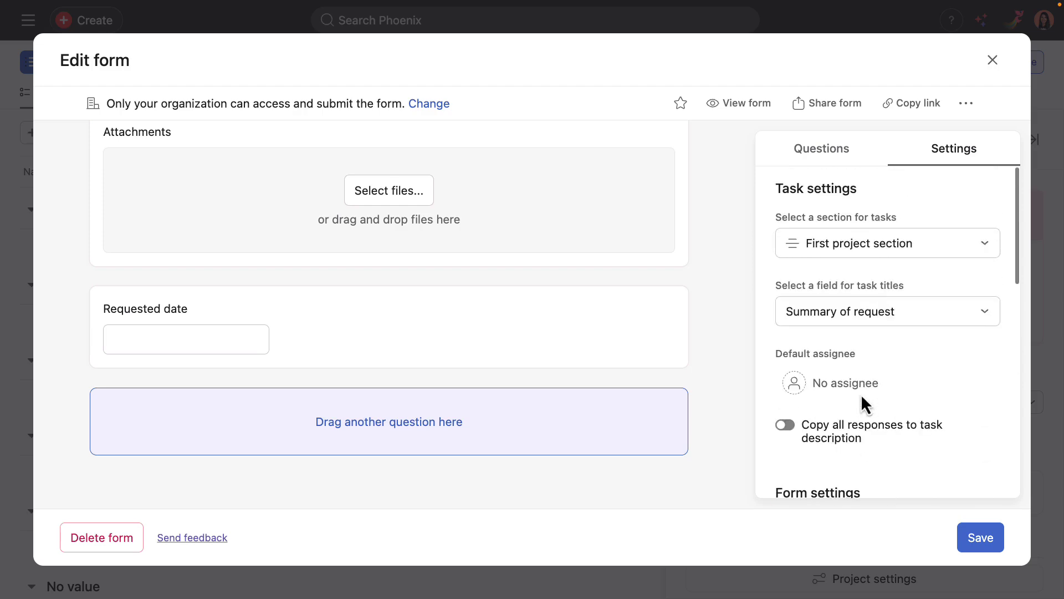
pyautogui.click(983, 548)
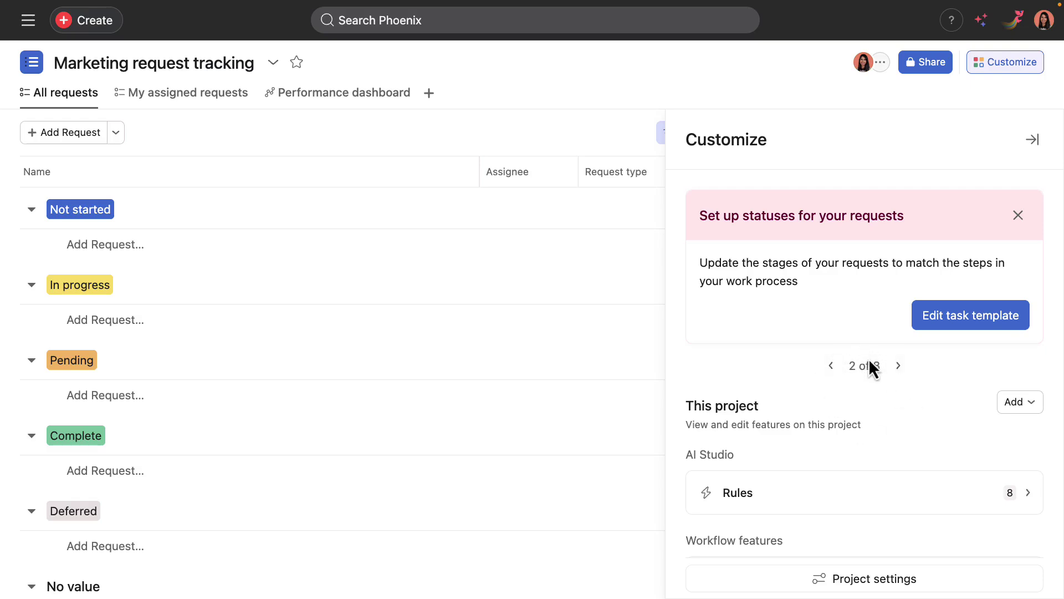
# In the request task template, rename the Pending status to 'Pending manager'.
pyautogui.click(1001, 318)
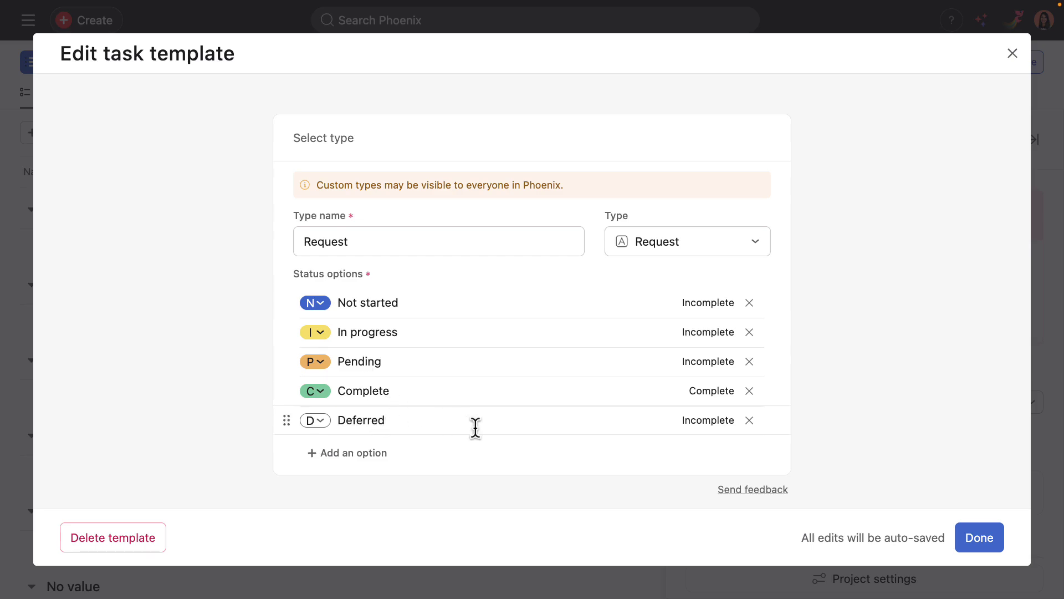
pyautogui.doubleClick(364, 361)
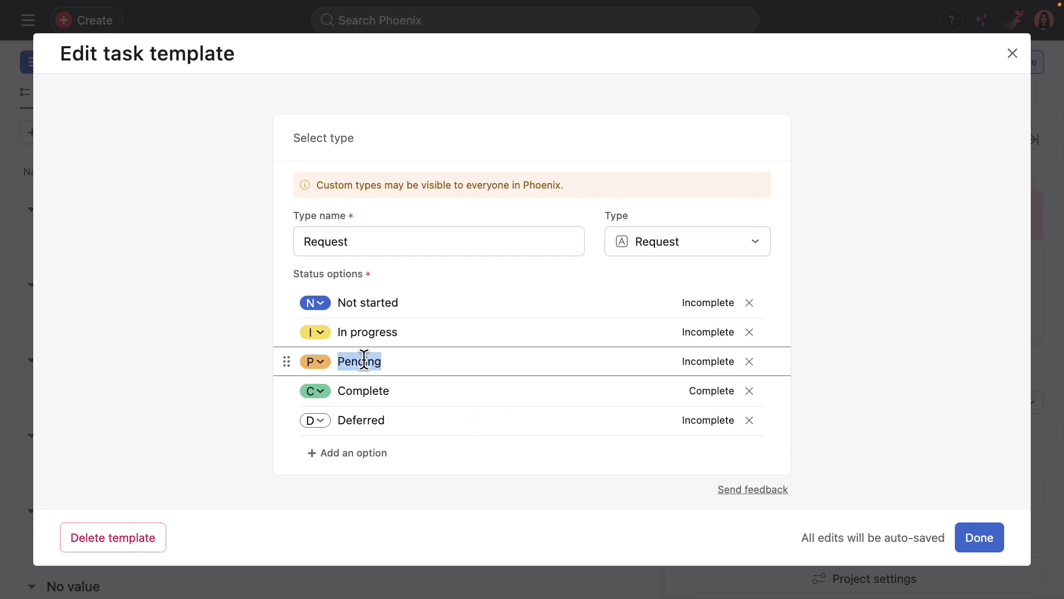
pyautogui.write('Pending manager')
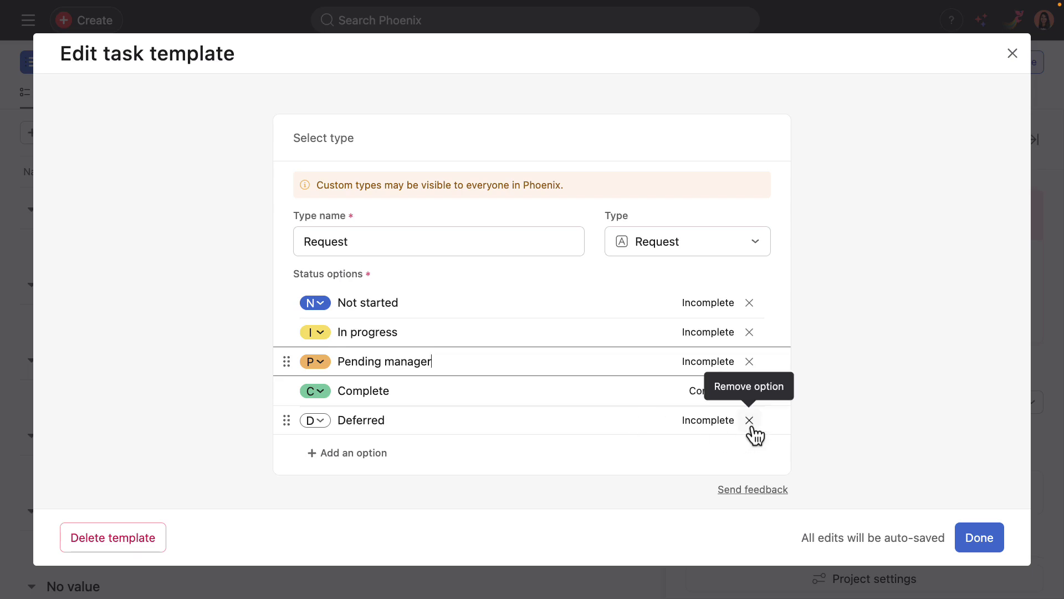
# Replace the Deferred status with a 'Rejected' status marked as Complete.
pyautogui.click(750, 420)
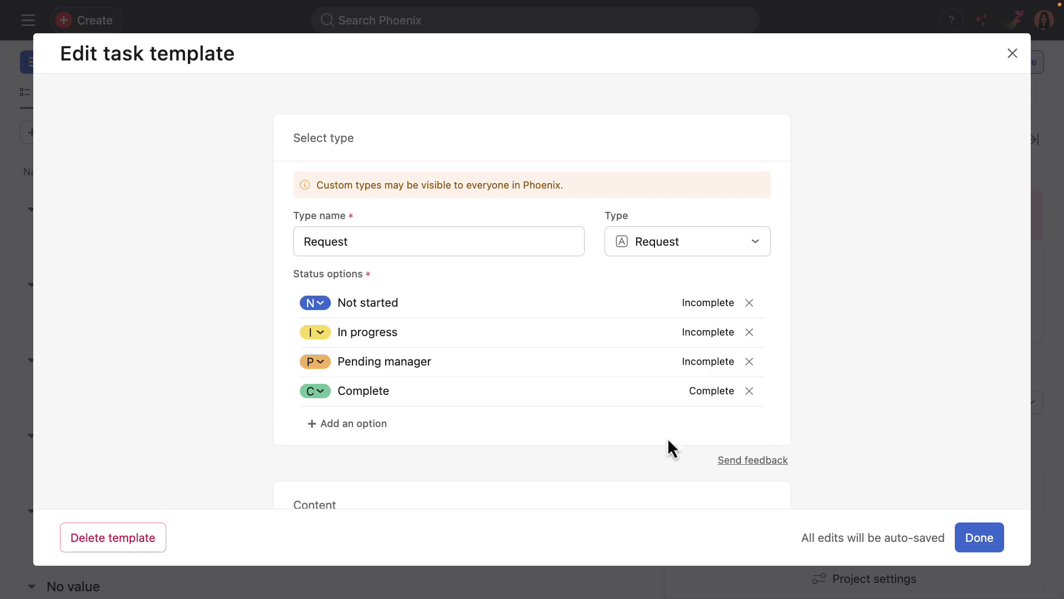
pyautogui.click(361, 428)
pyautogui.write('Rejected')
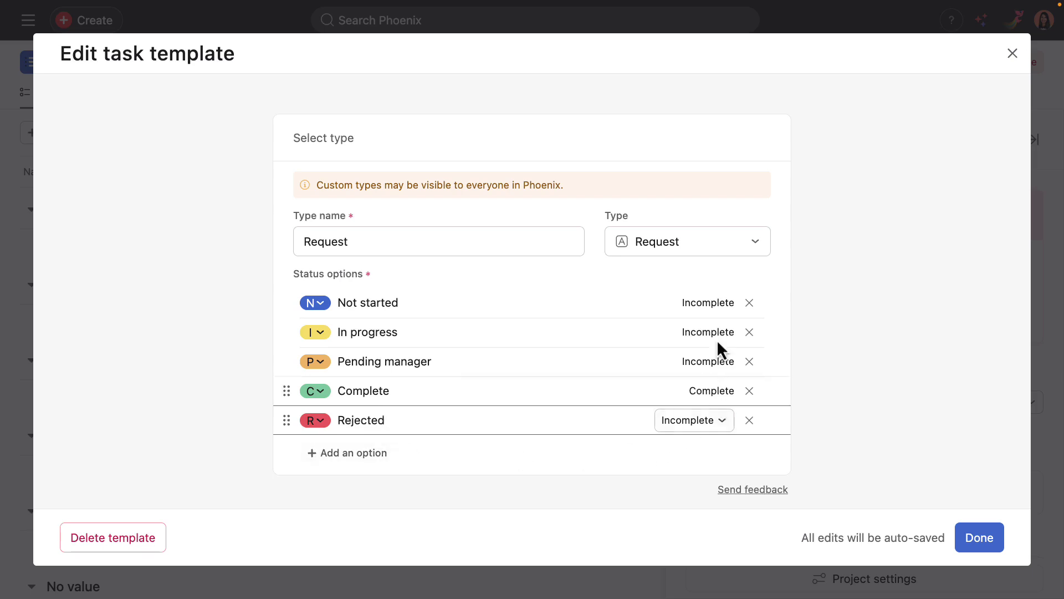
pyautogui.click(702, 425)
pyautogui.click(705, 483)
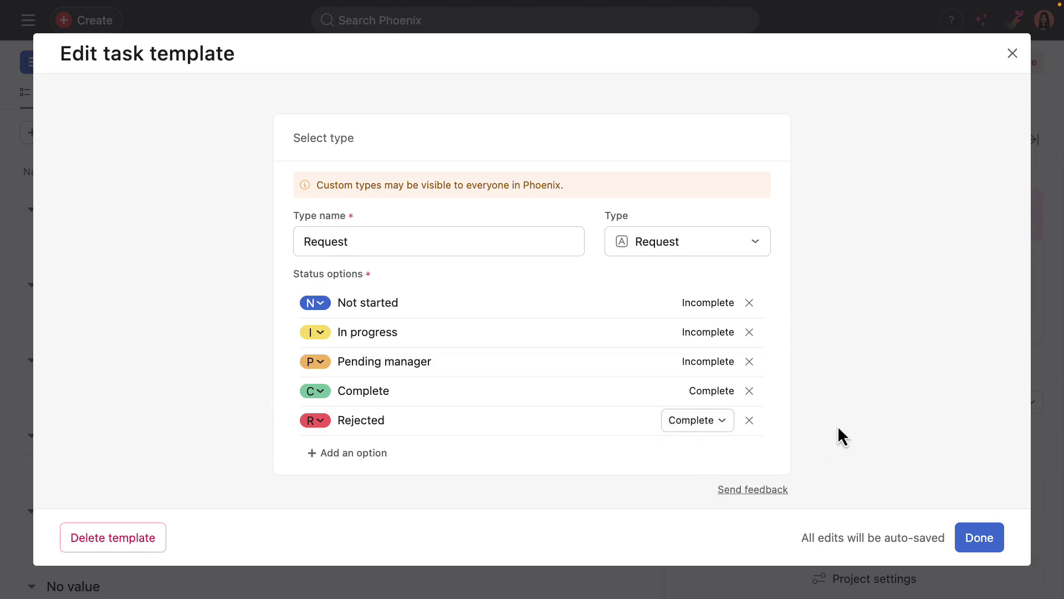
pyautogui.click(979, 537)
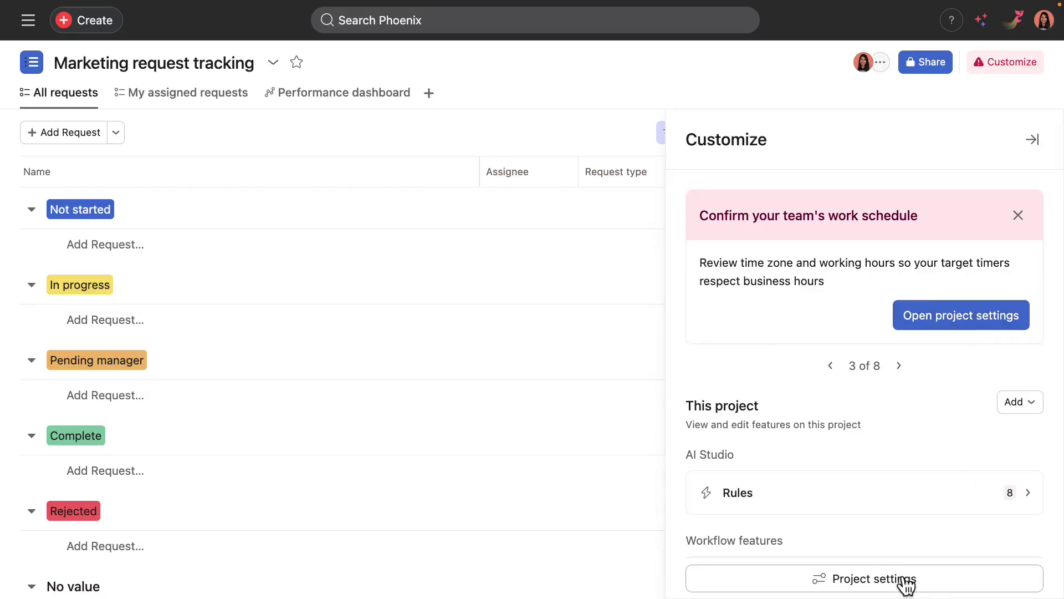
# Confirm the work schedule is business days, 9:00am–5:00pm Pacific Time, then return to Customize.
pyautogui.click(955, 323)
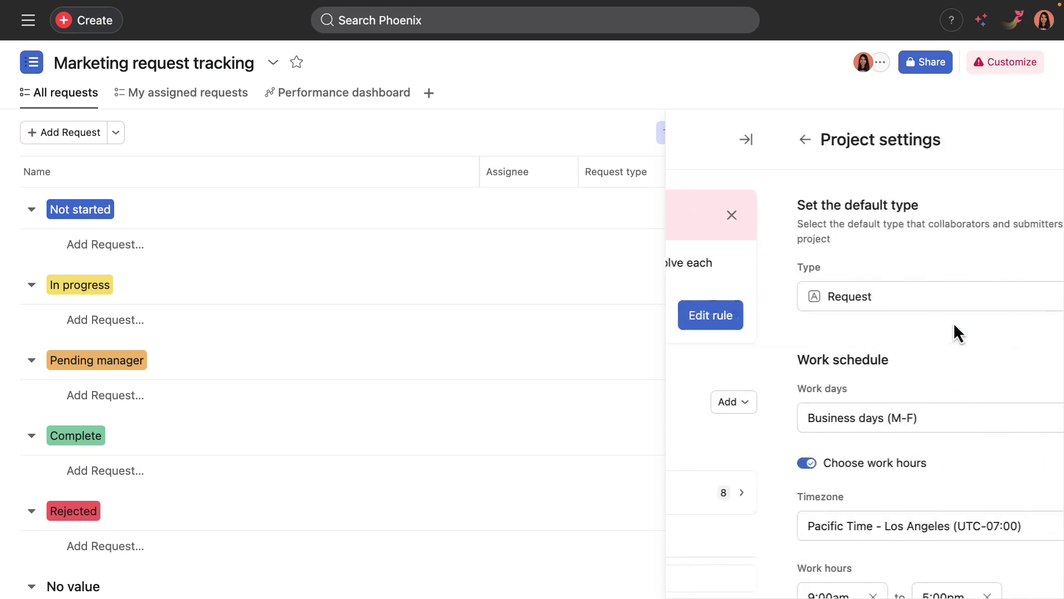
pyautogui.scroll(-1, 965, 366)
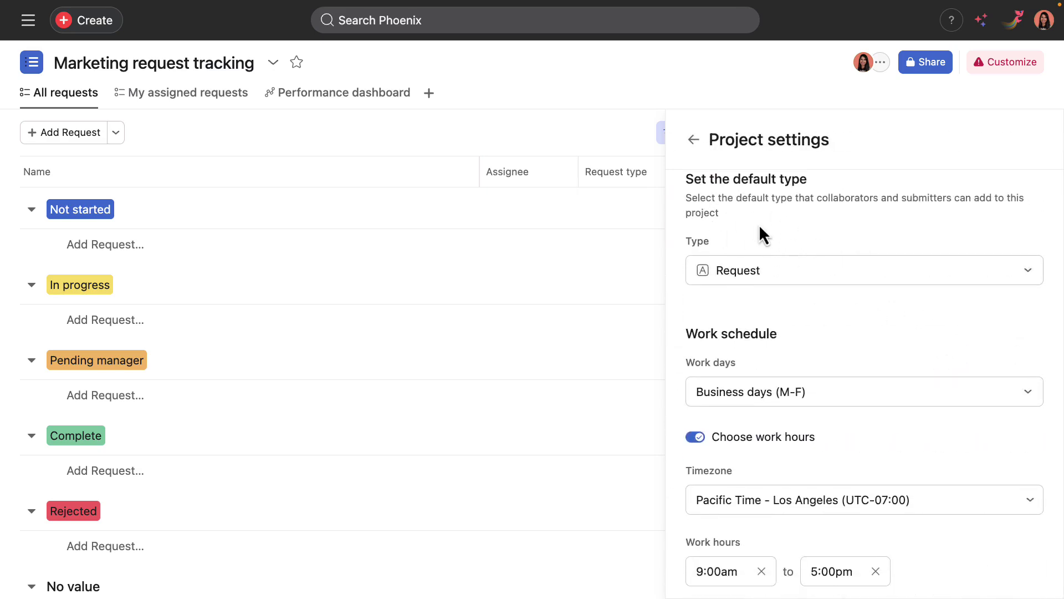
pyautogui.scroll(-1, 846, 370)
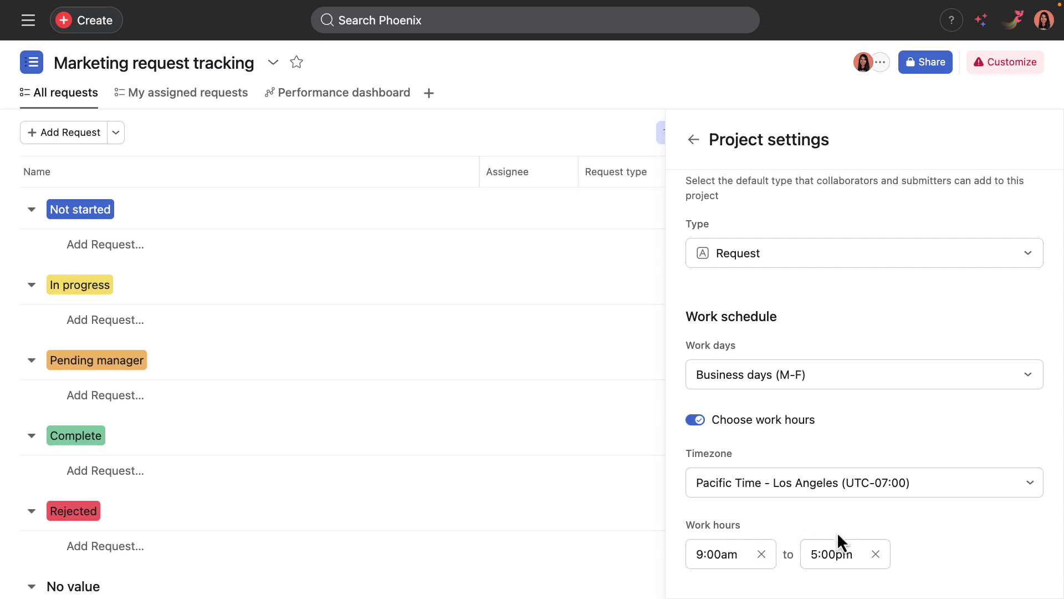
pyautogui.scroll(1, 805, 435)
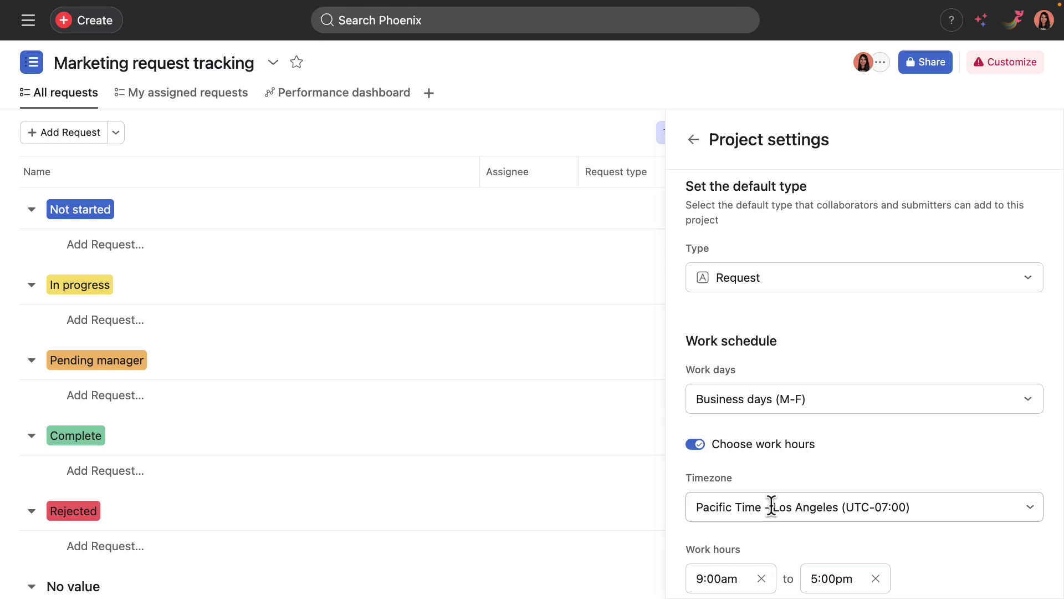
pyautogui.scroll(-1, 771, 504)
pyautogui.scroll(1, 771, 488)
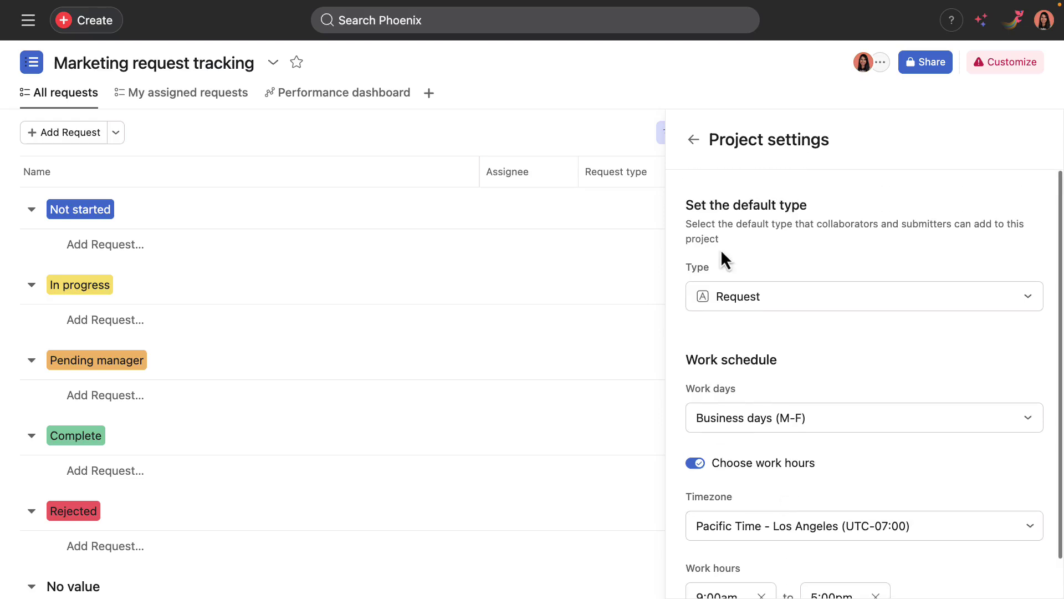
pyautogui.click(693, 139)
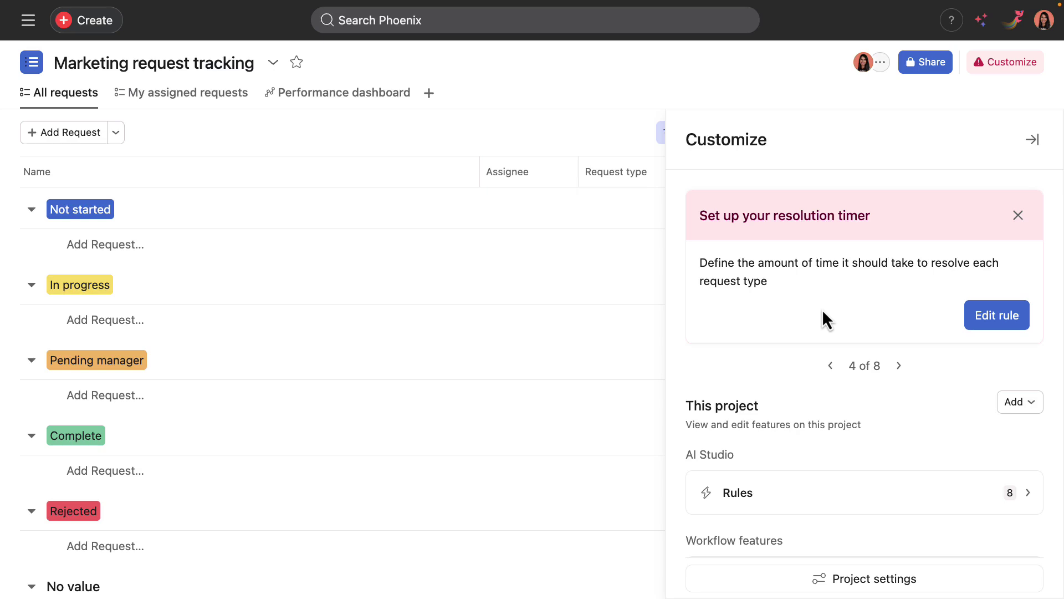
# Add an Otherwise-if branch to the resolution timer rule for Request type = Request for consult.
pyautogui.click(1004, 321)
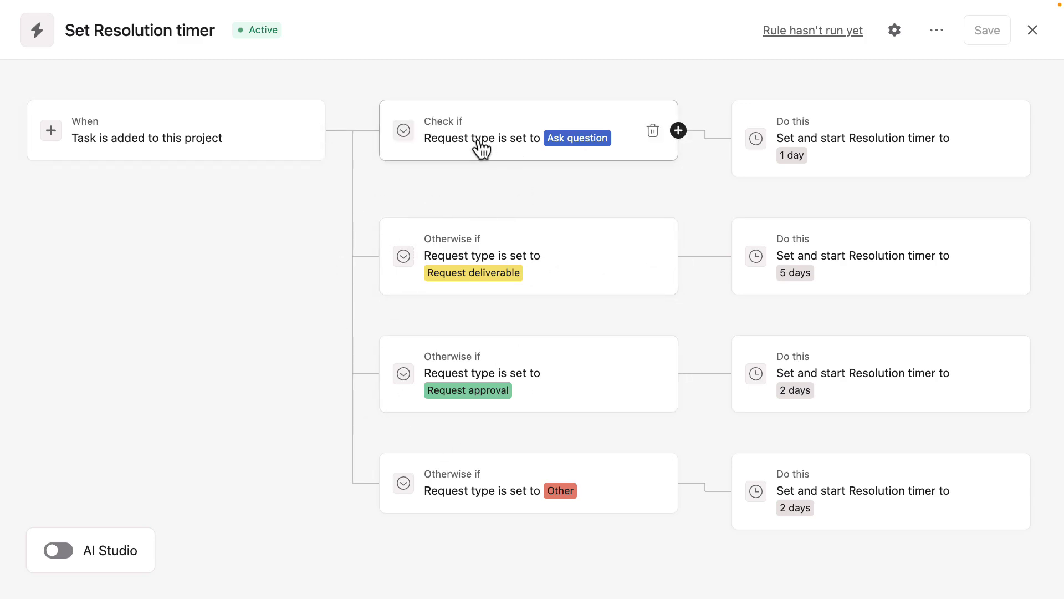
pyautogui.click(325, 133)
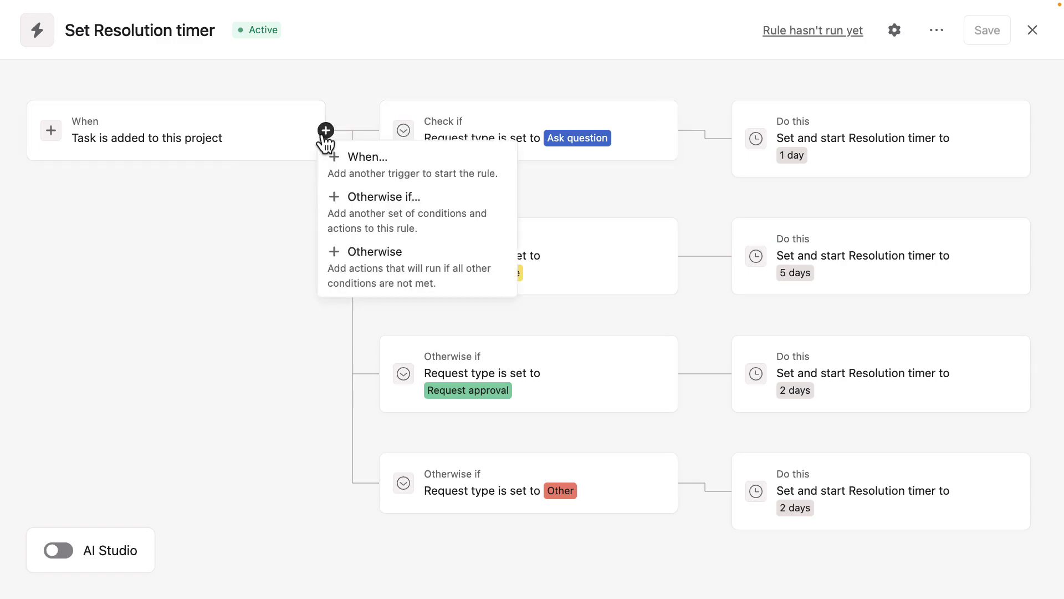
pyautogui.click(358, 204)
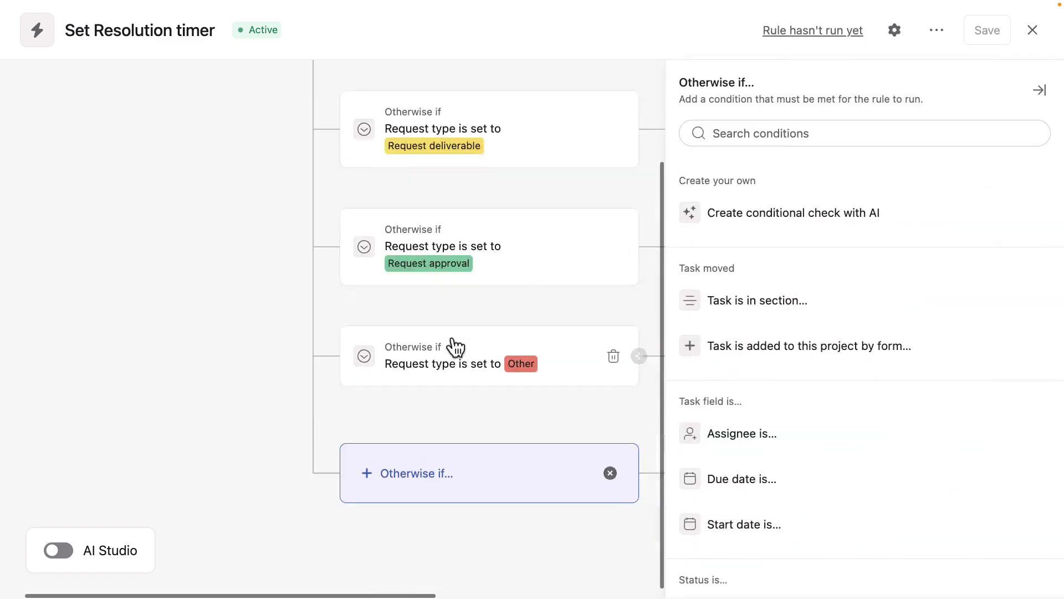
pyautogui.scroll(-8, 705, 399)
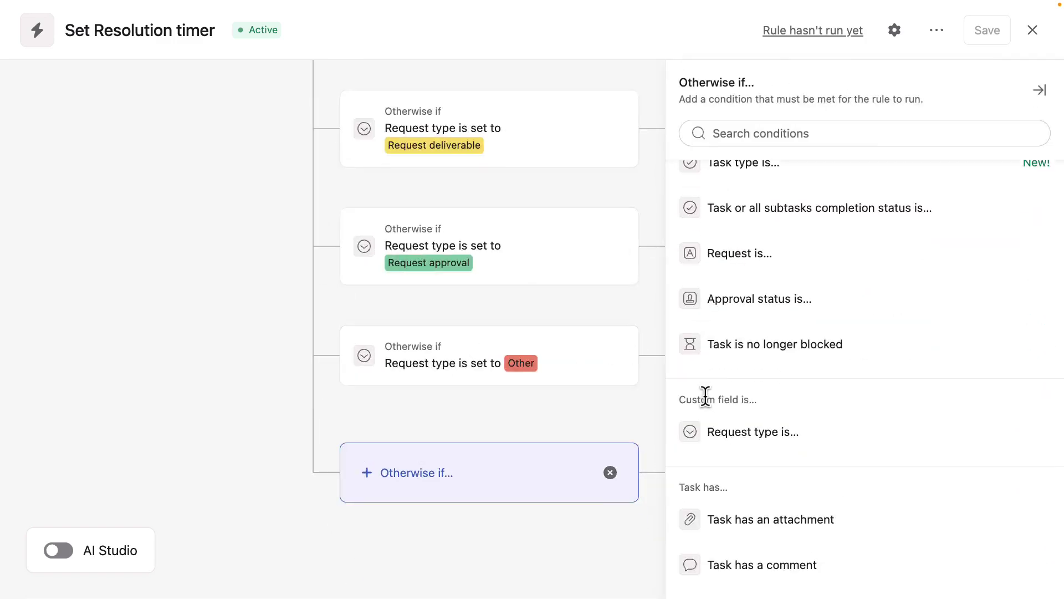
pyautogui.scroll(5, 706, 397)
pyautogui.scroll(-4, 706, 397)
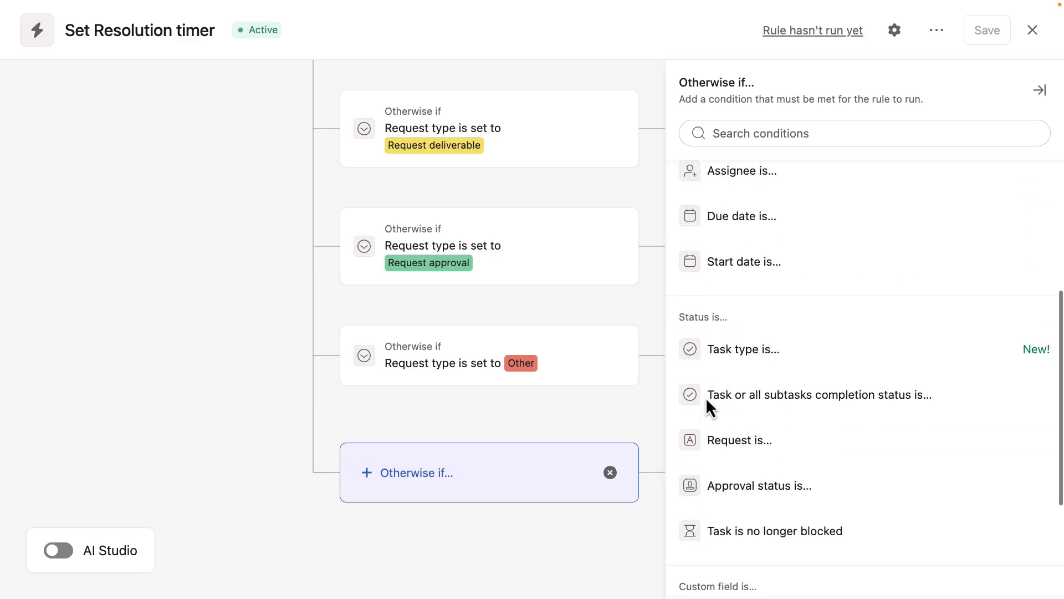
pyautogui.click(736, 533)
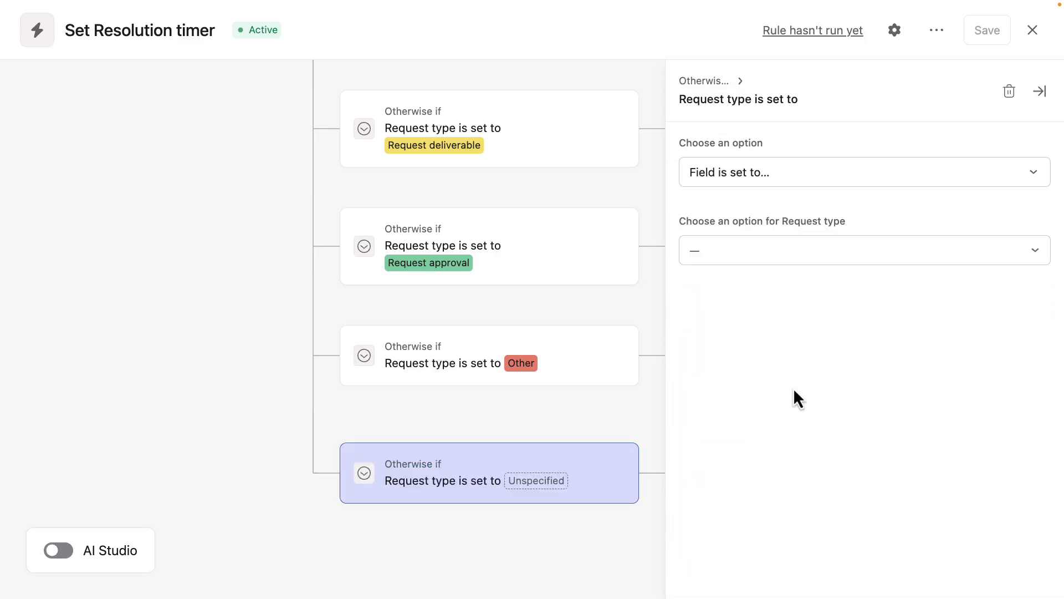
pyautogui.click(845, 257)
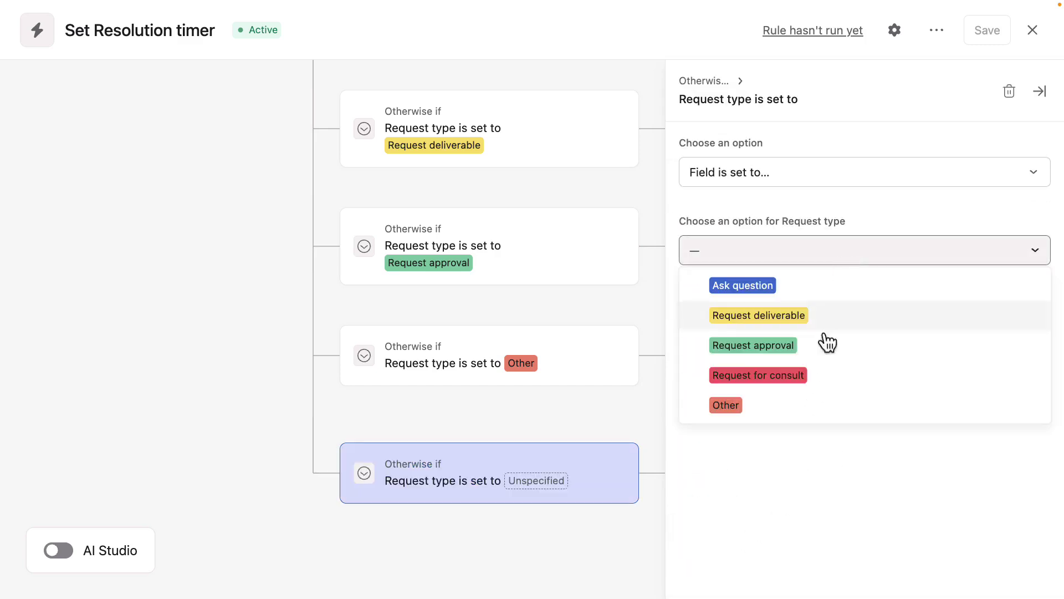
pyautogui.click(812, 375)
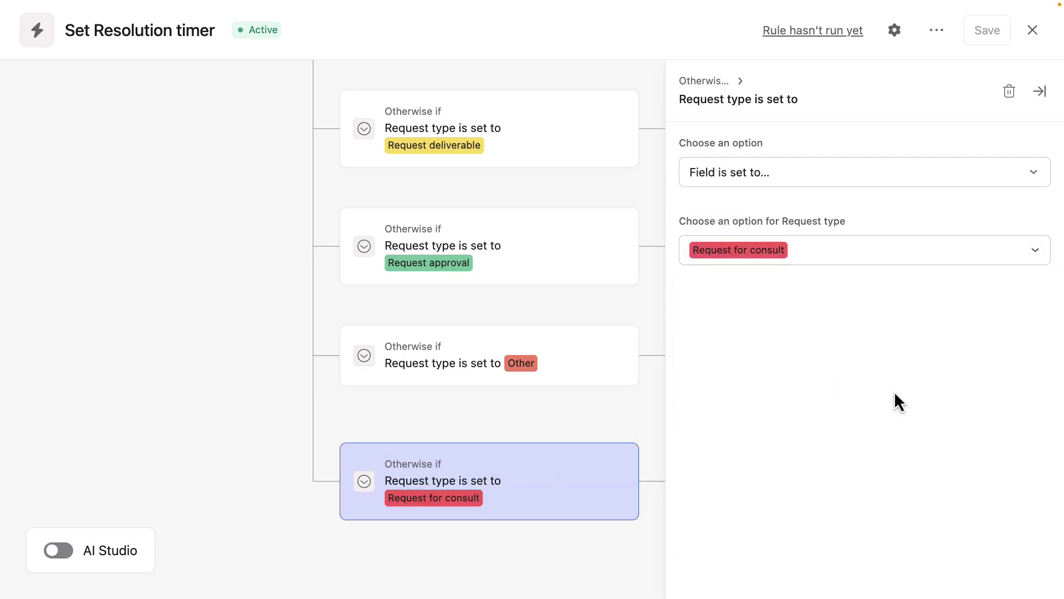
pyautogui.click(1040, 91)
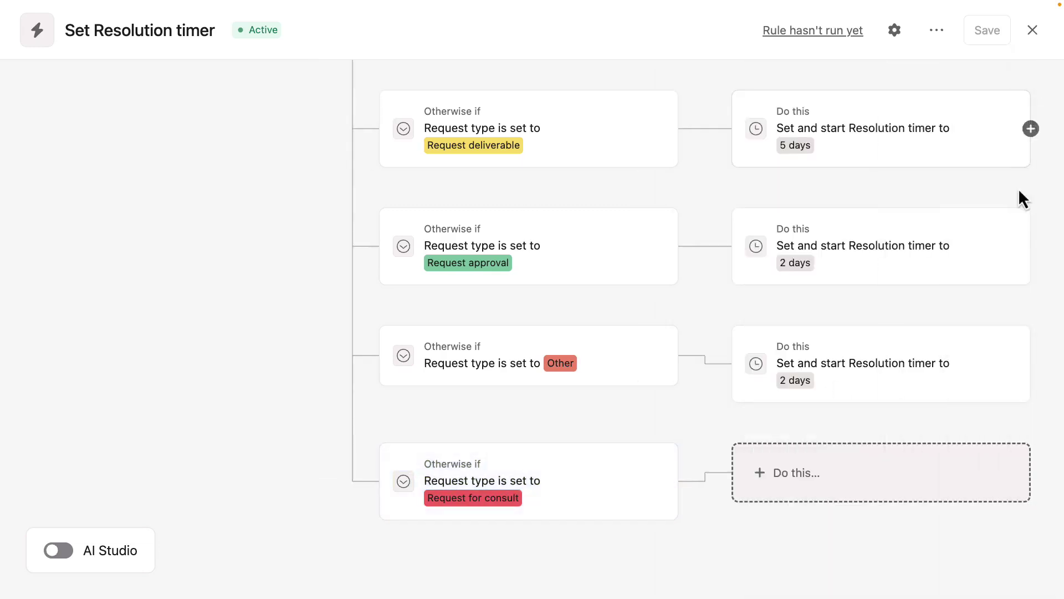
# Make that branch set the Resolution timer to 2 days, and save the rule.
pyautogui.click(934, 477)
pyautogui.scroll(-7, 942, 468)
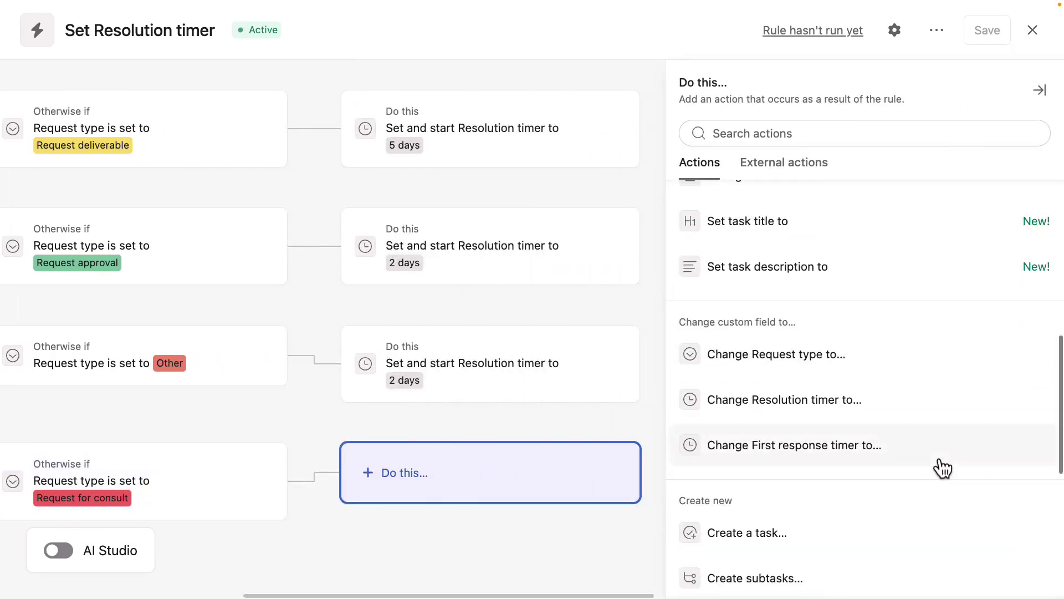
pyautogui.click(896, 409)
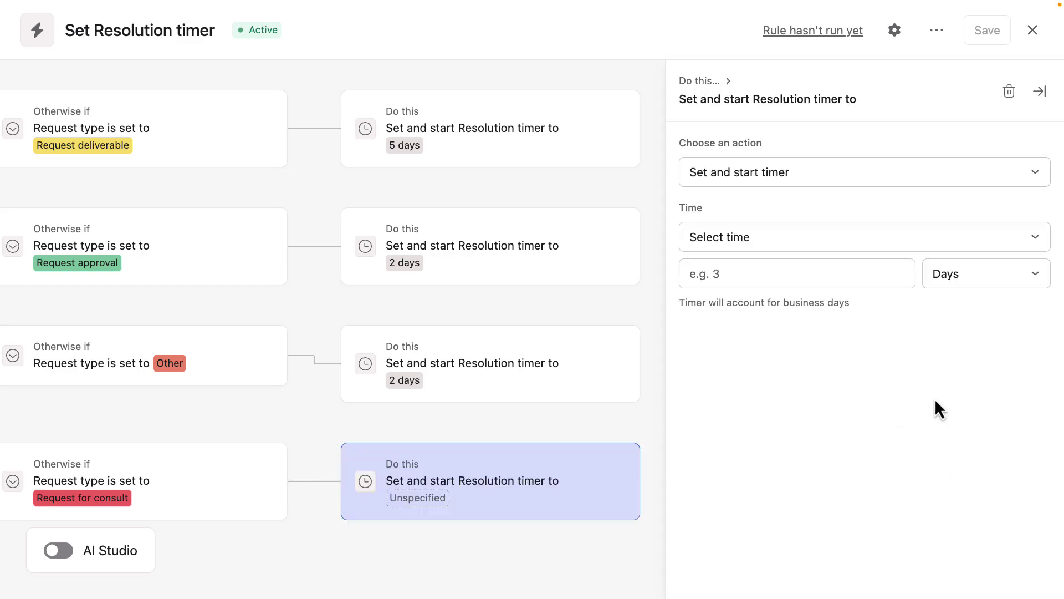
pyautogui.click(745, 276)
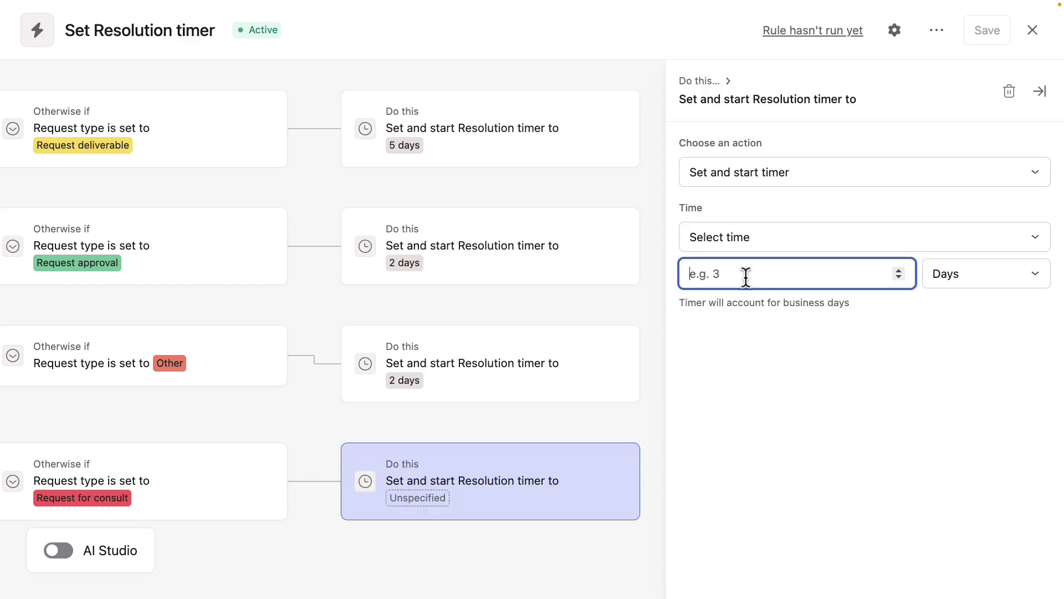
pyautogui.write('2')
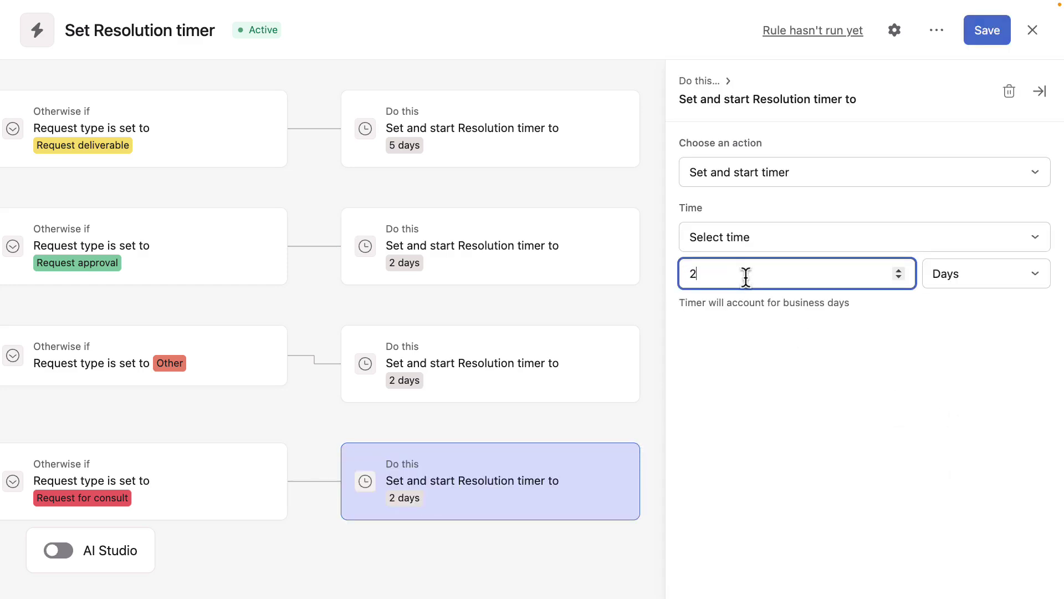
pyautogui.click(1045, 102)
pyautogui.scroll(3, 1018, 223)
pyautogui.scroll(1, 1016, 214)
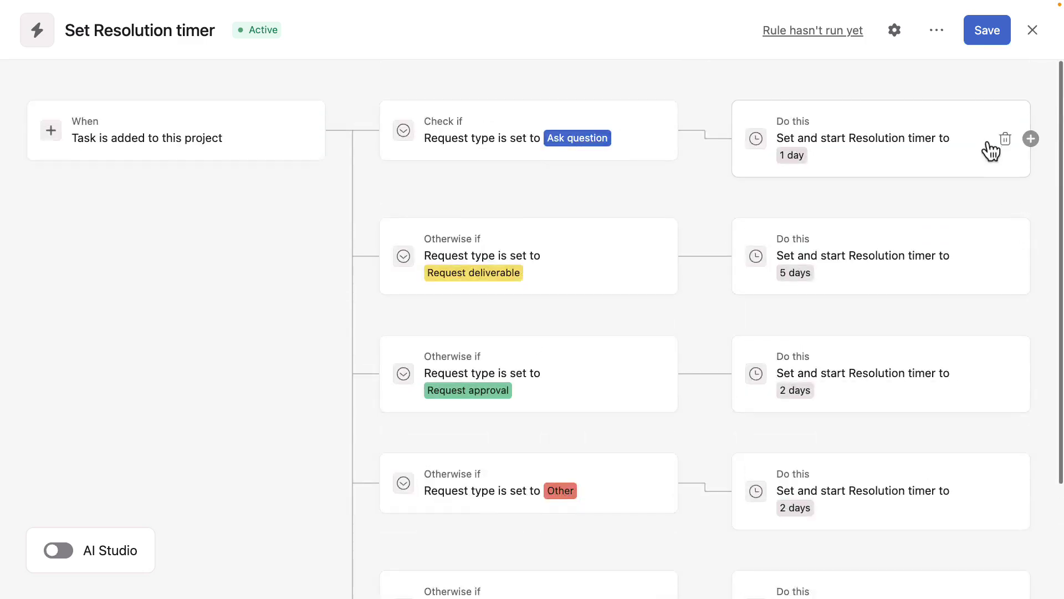
pyautogui.click(986, 31)
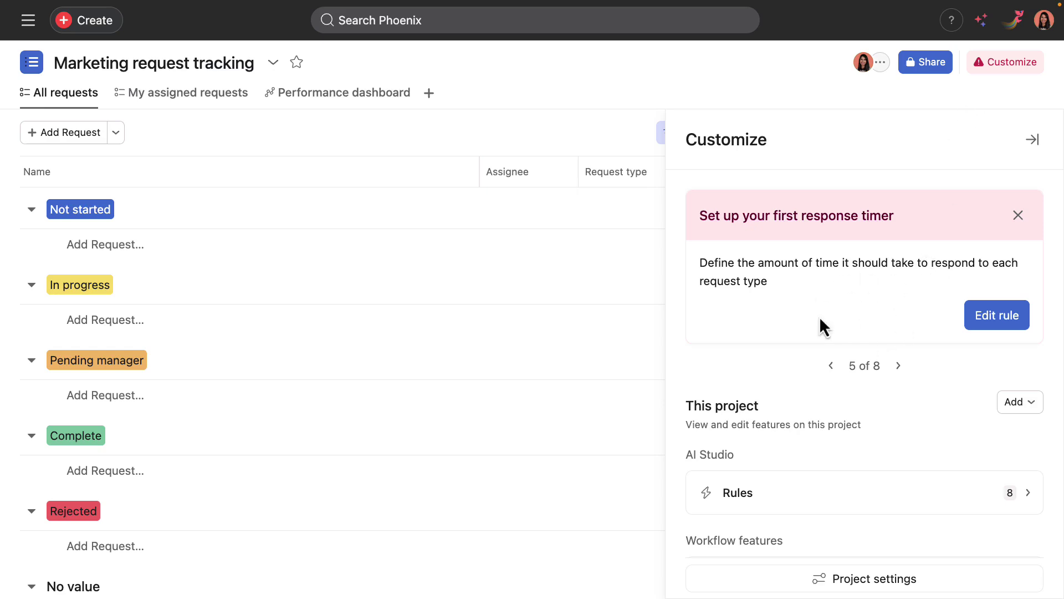
# Check the first response timer action stays at 1 day and close the rule unchanged.
pyautogui.click(996, 316)
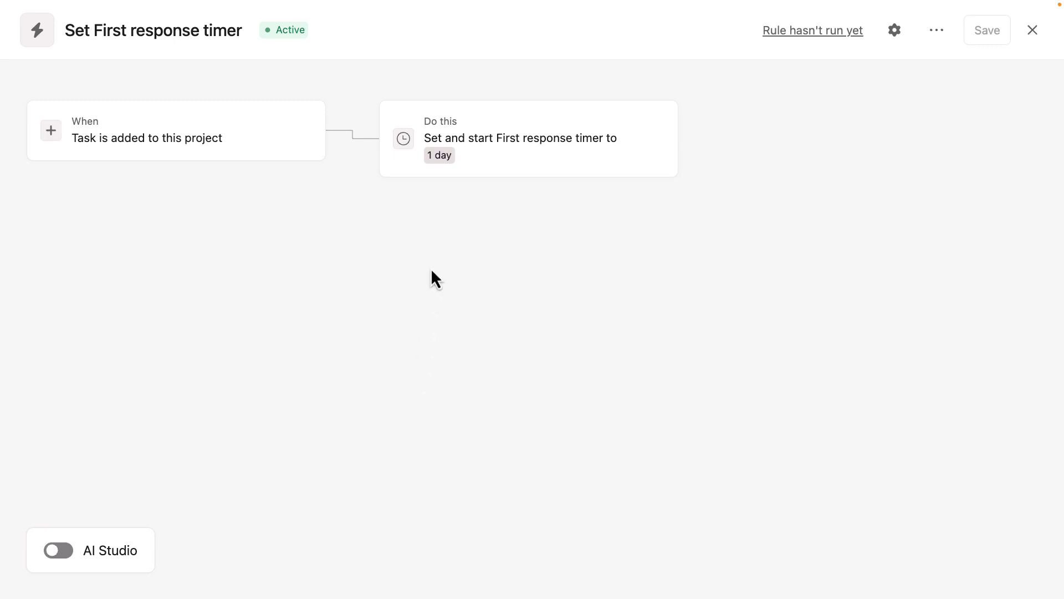
pyautogui.moveTo(488, 177)
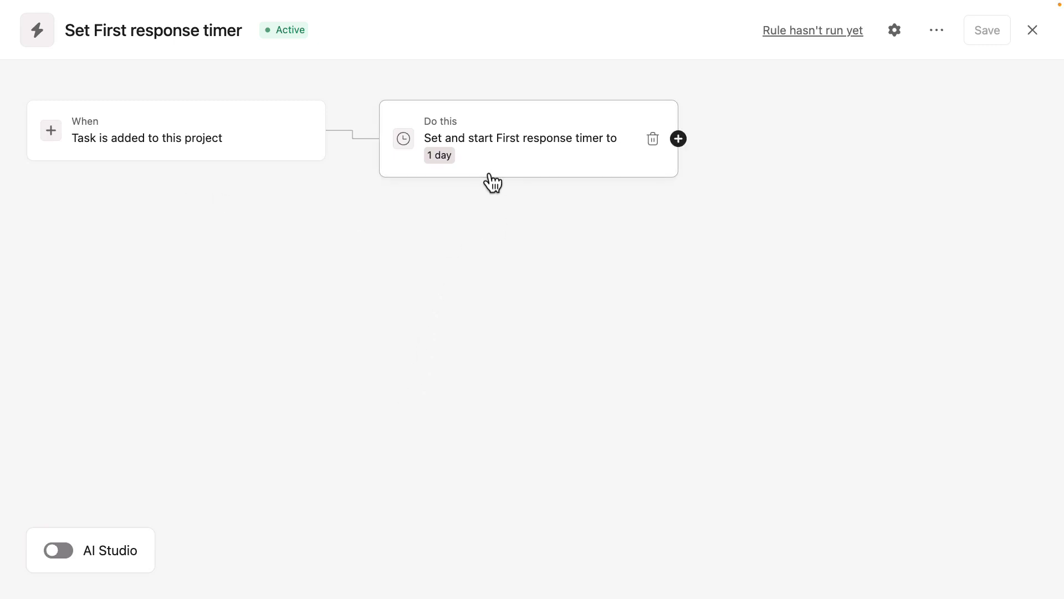
pyautogui.click(490, 175)
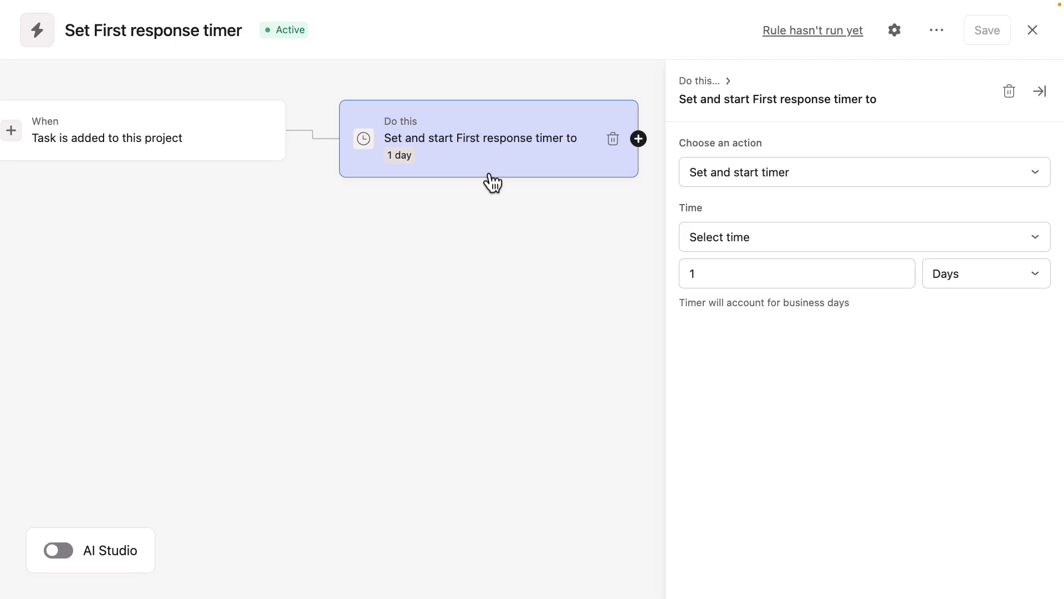
pyautogui.click(977, 294)
pyautogui.click(977, 293)
pyautogui.click(1040, 93)
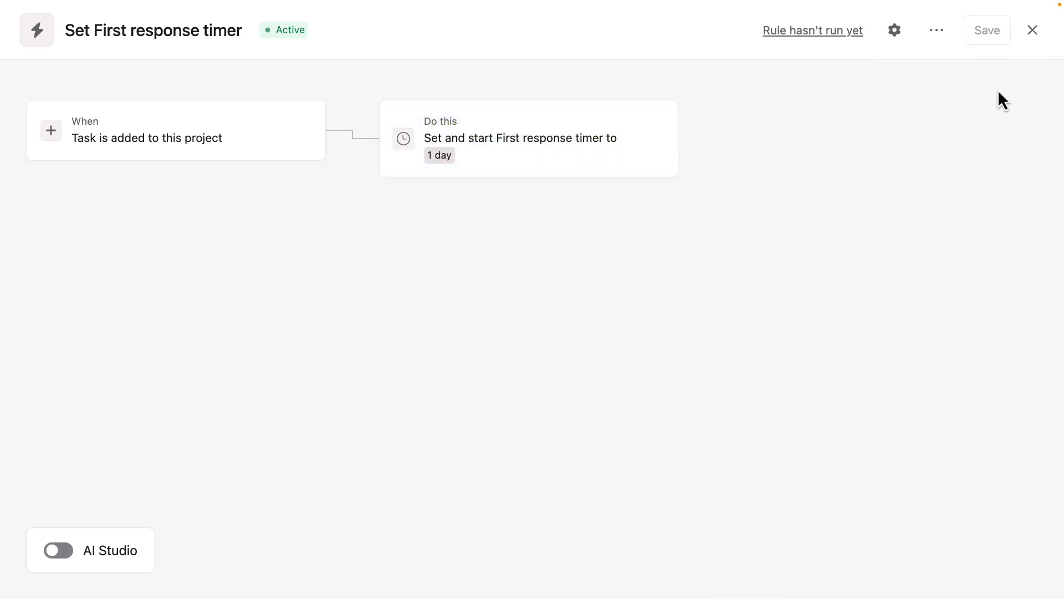
pyautogui.click(1033, 31)
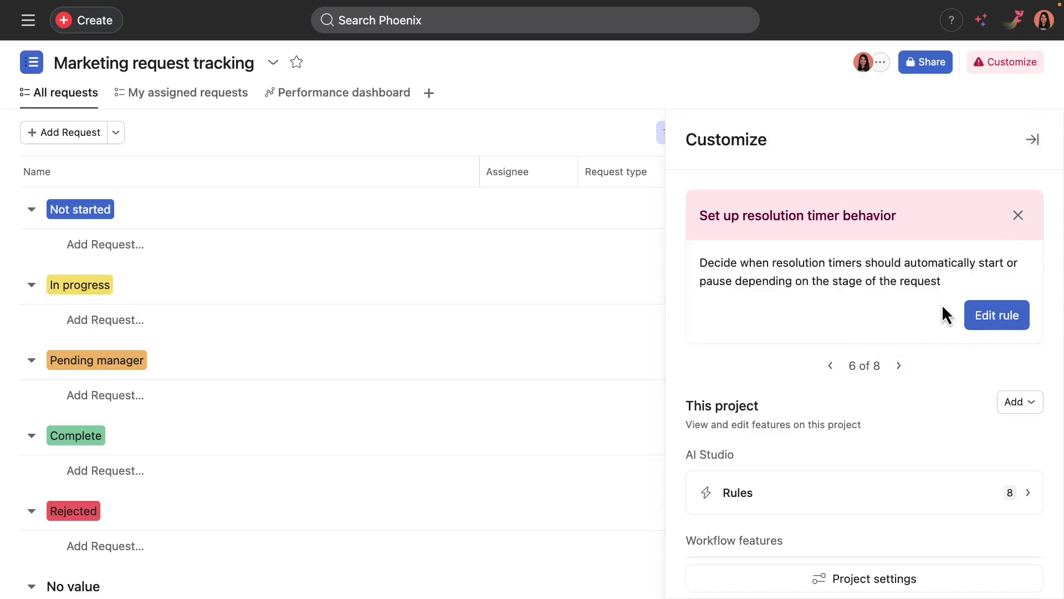
# Change the timer rule's Deferred condition to Rejected so it still pauses the Resolution timer, then save the rule.
pyautogui.click(997, 328)
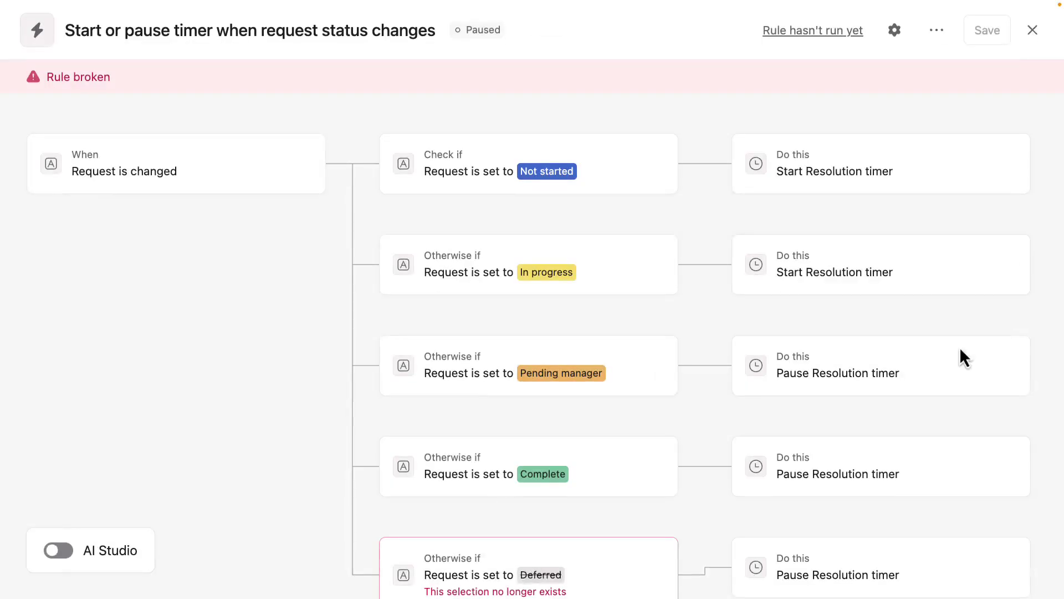
pyautogui.scroll(-1, 690, 479)
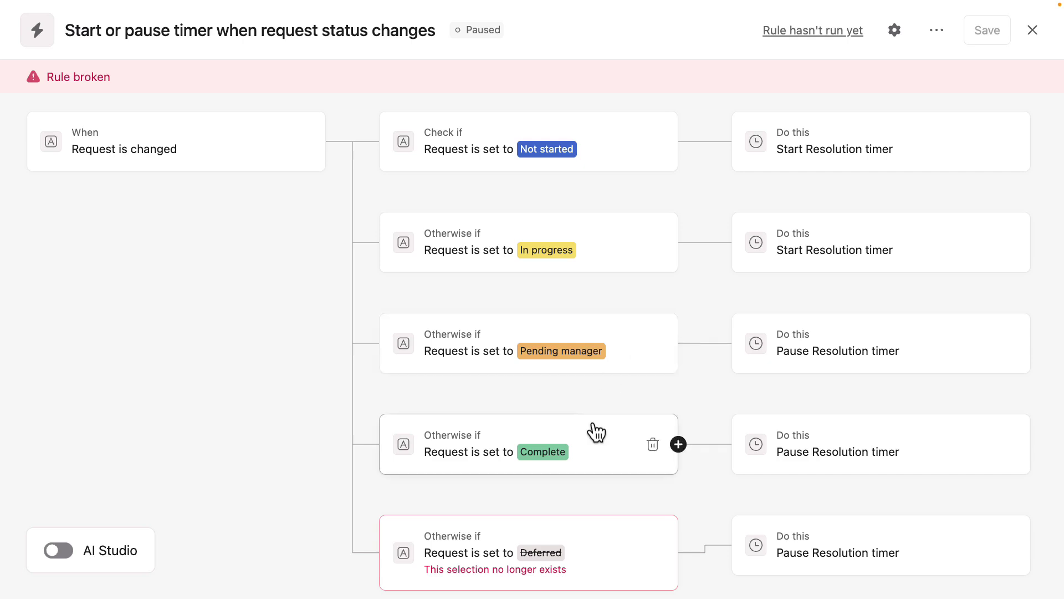
pyautogui.scroll(-1, 596, 431)
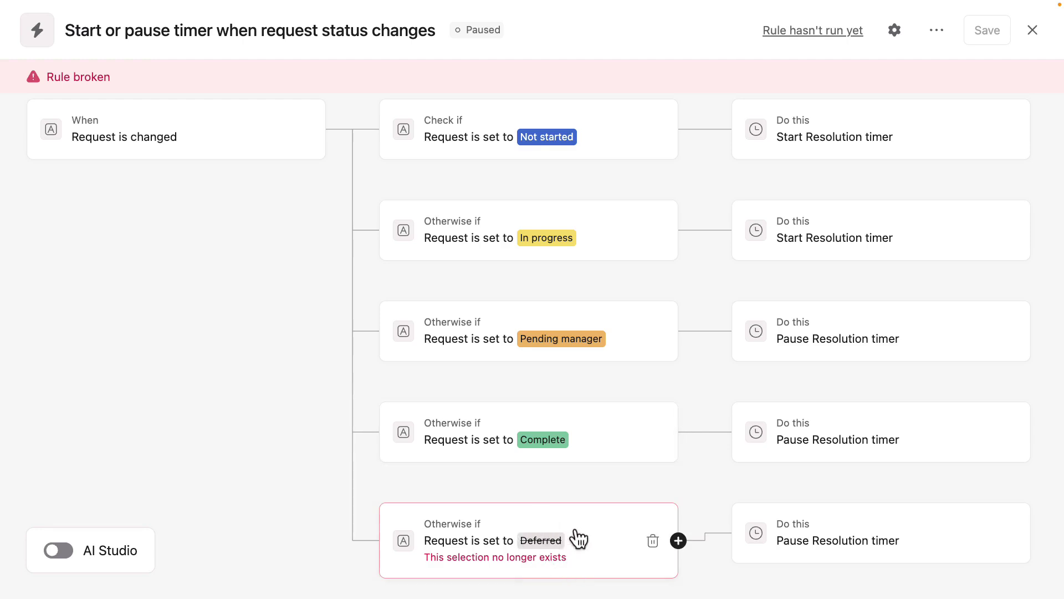
pyautogui.click(546, 545)
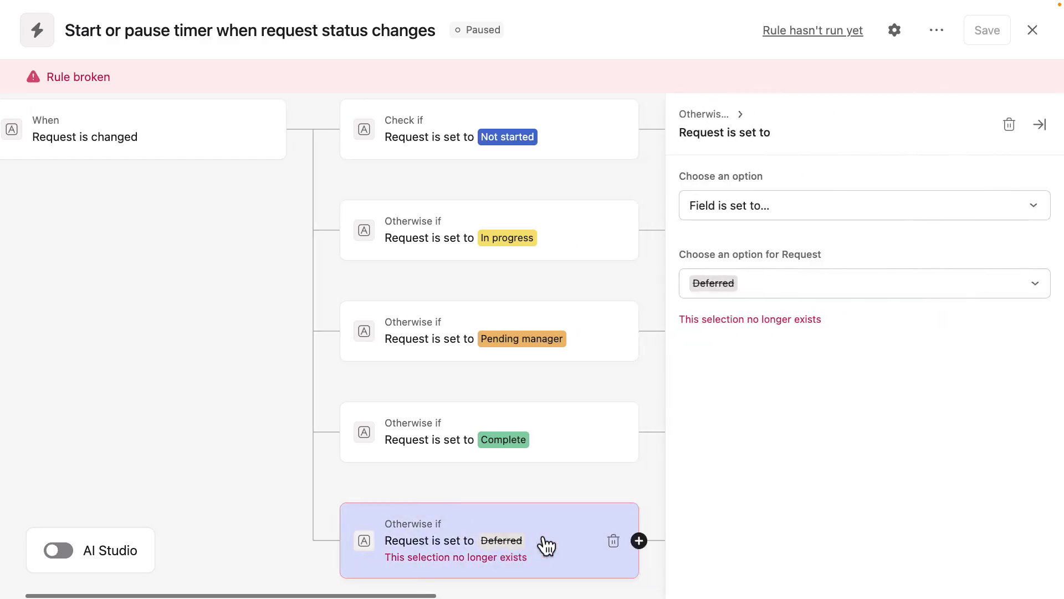
pyautogui.click(994, 293)
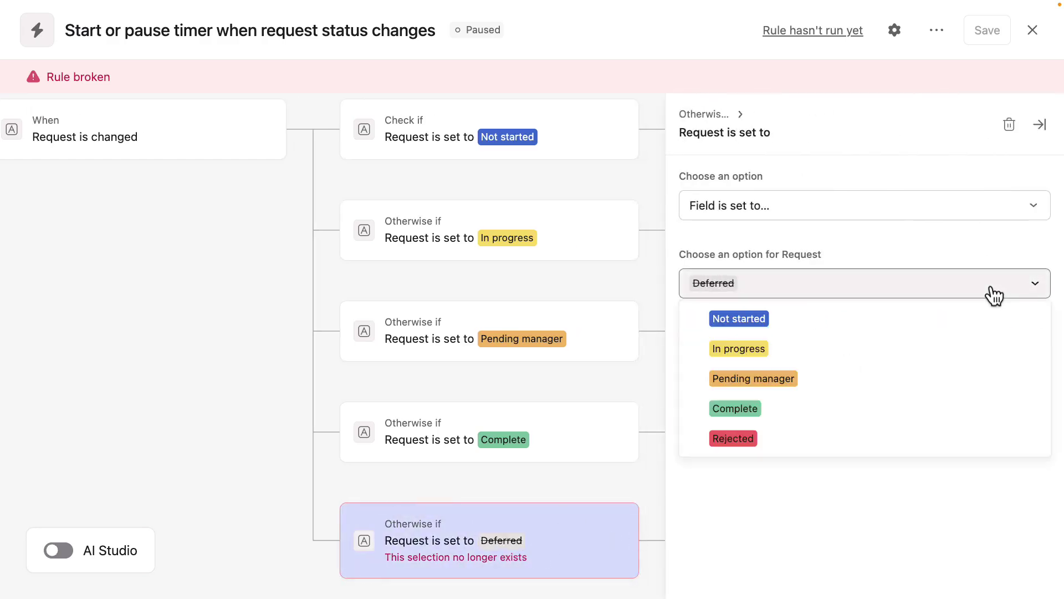
pyautogui.click(948, 435)
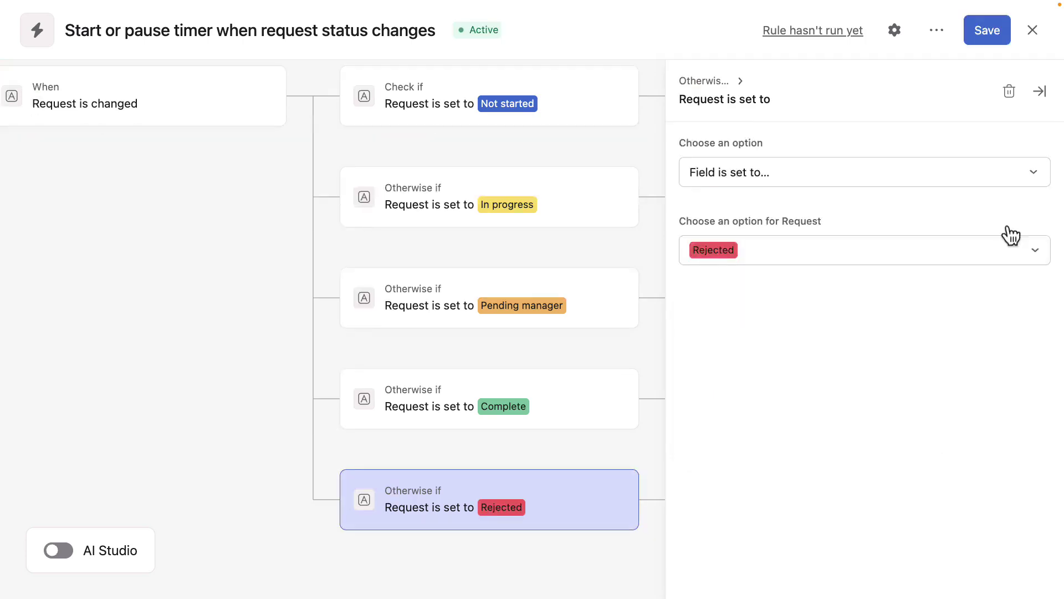
pyautogui.click(1040, 91)
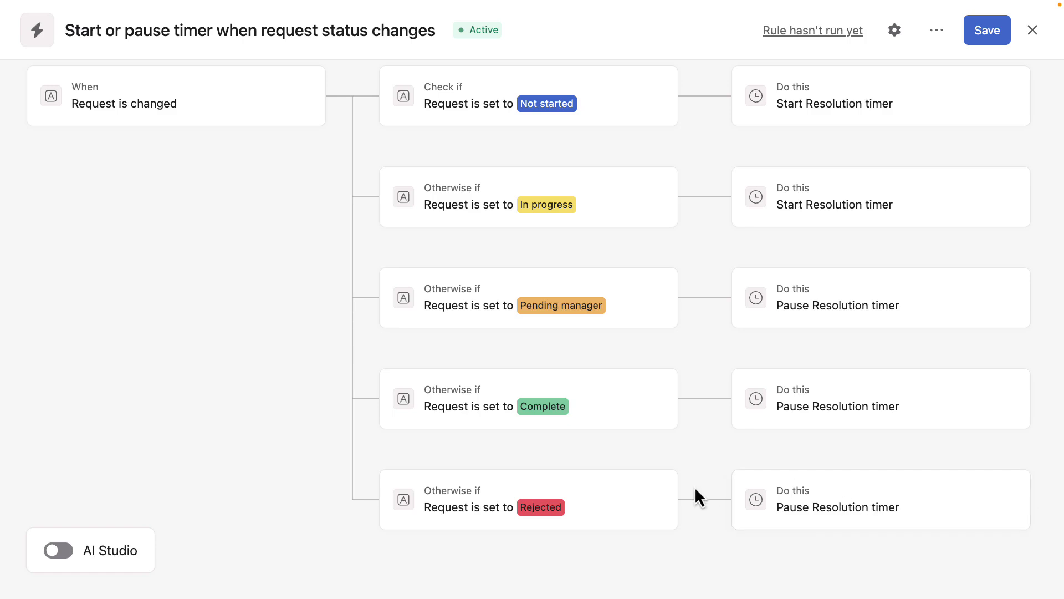
pyautogui.scroll(1, 588, 447)
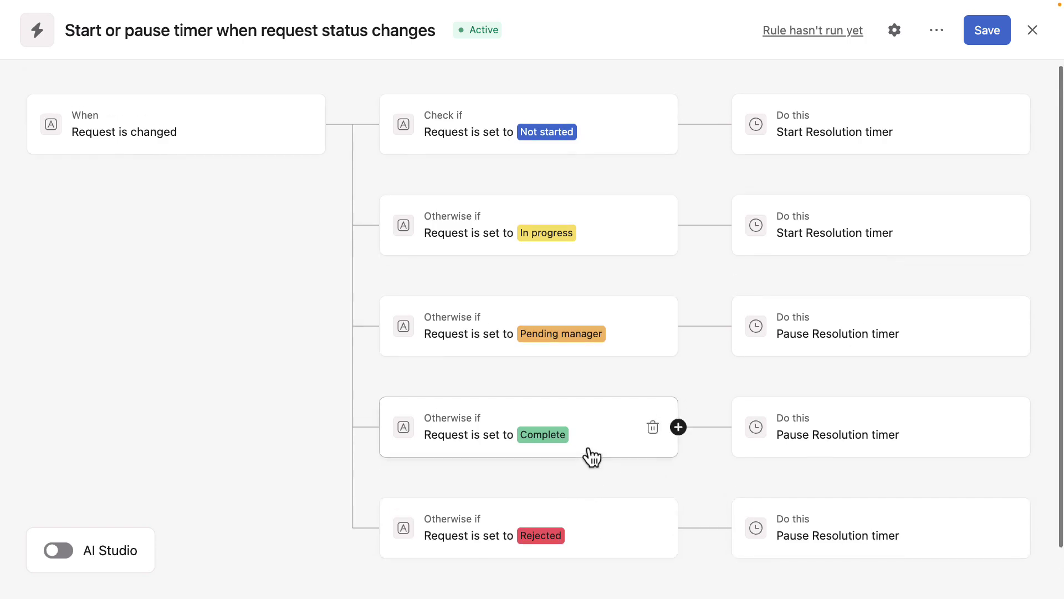
pyautogui.click(987, 32)
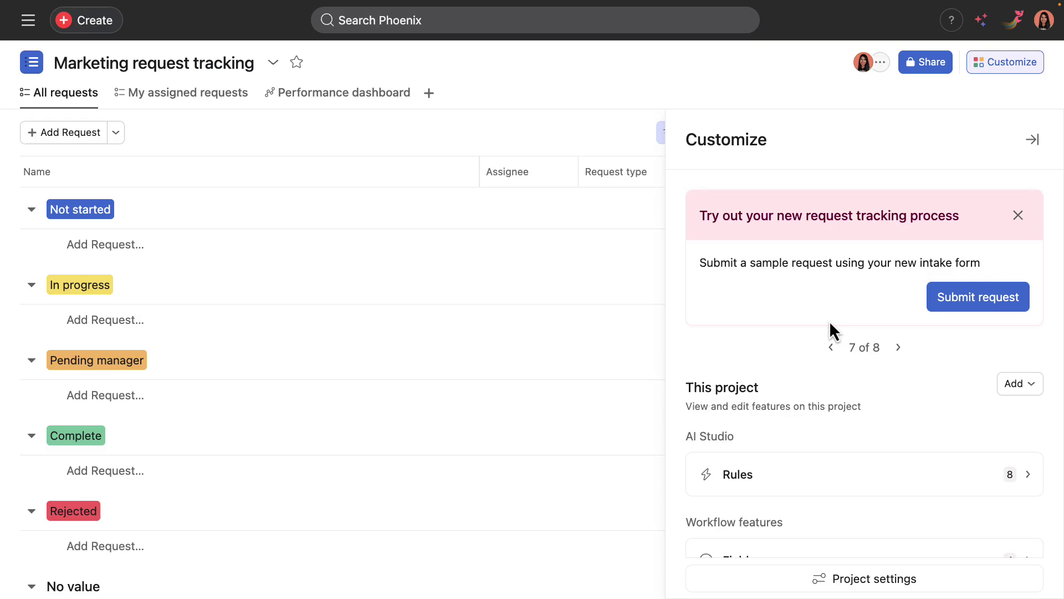
# Open the Marketing request intake form to submit the sample request 'Update Fall Launch Marketing Materials'.
pyautogui.click(972, 305)
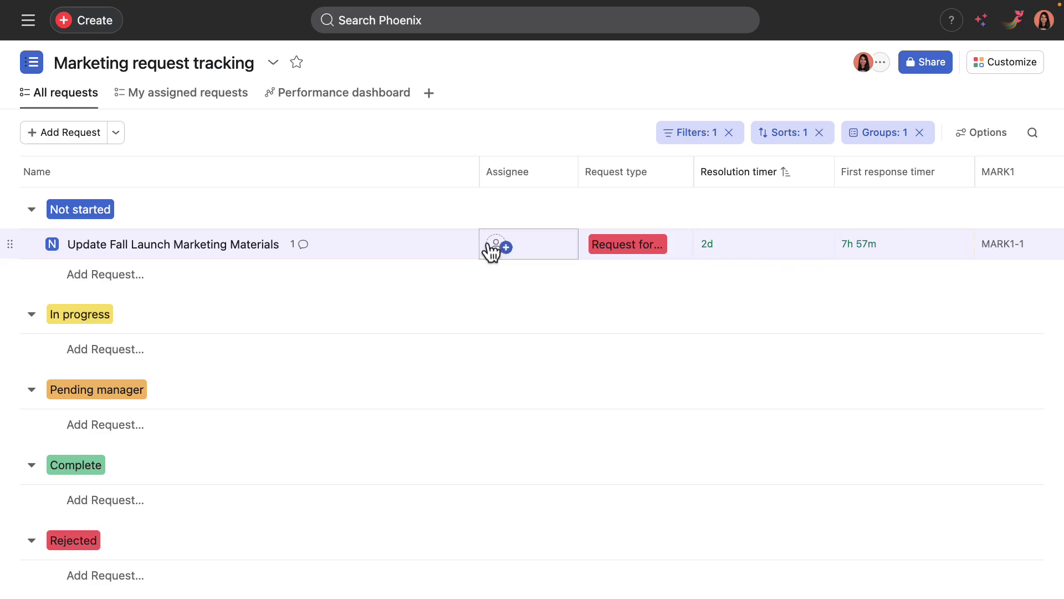
# Move 'Update Fall Launch Marketing Materials' from In progress, through Pending manager, to Rejected.
pyautogui.click(347, 259)
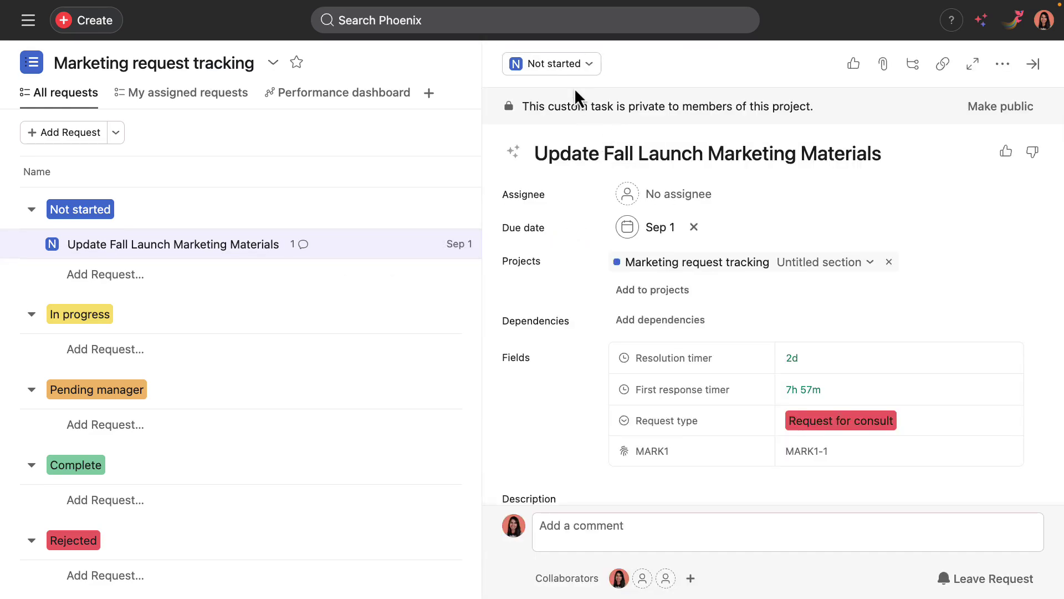
pyautogui.click(570, 72)
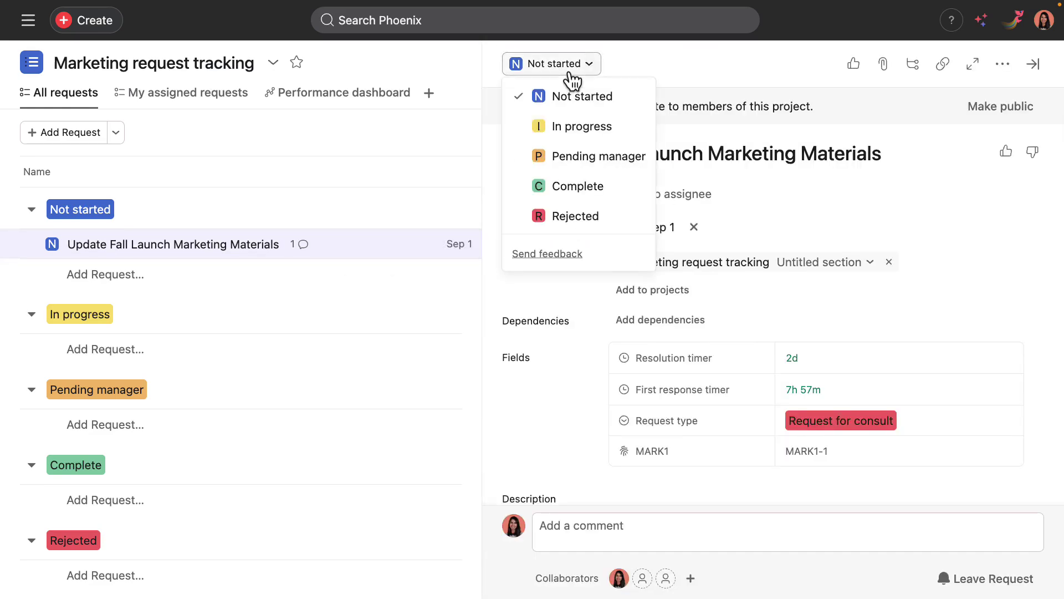
pyautogui.click(582, 126)
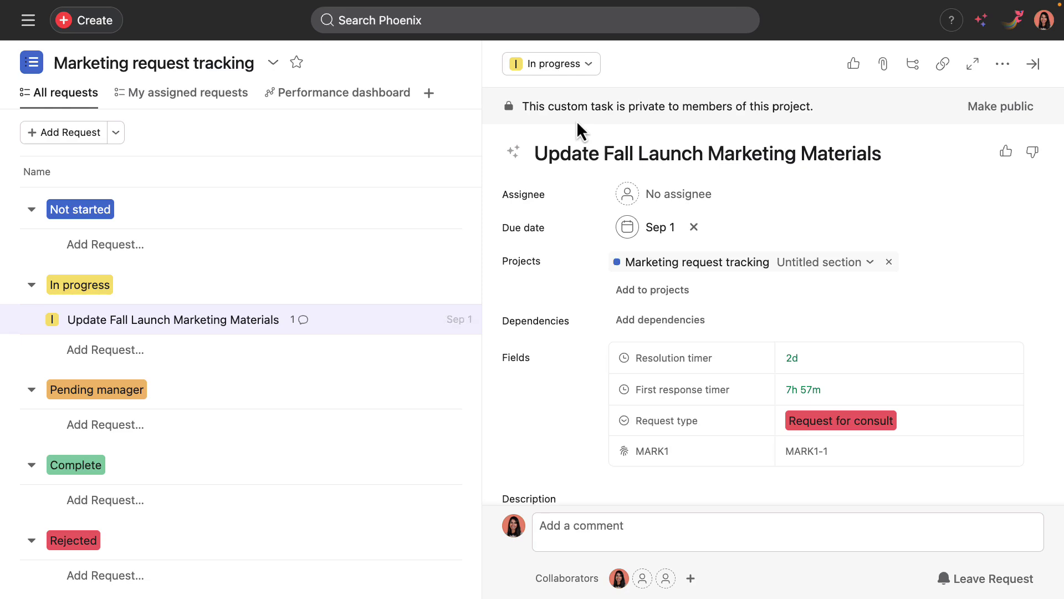
pyautogui.click(586, 75)
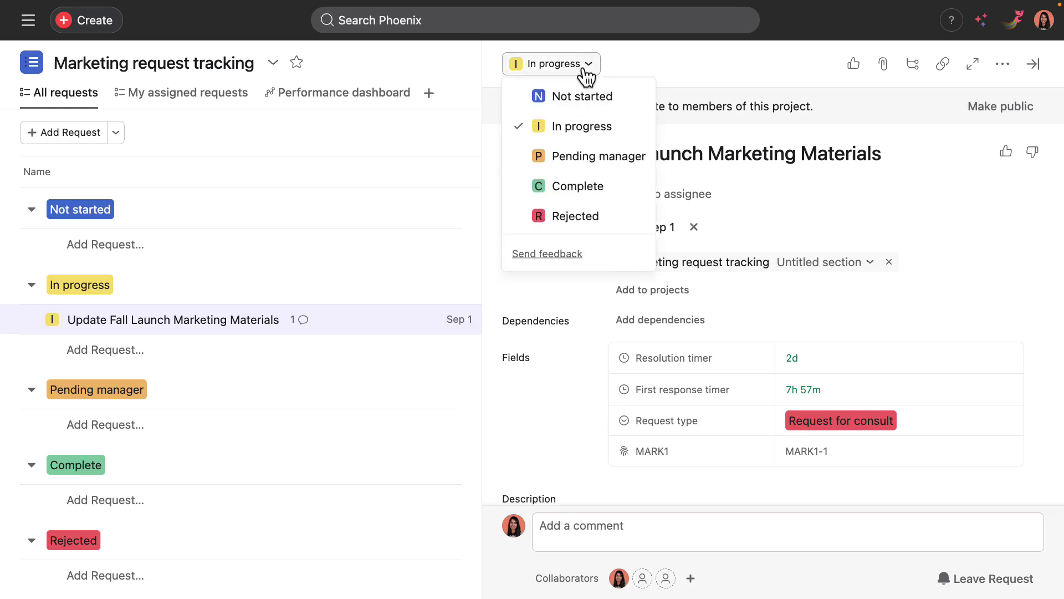
pyautogui.click(588, 156)
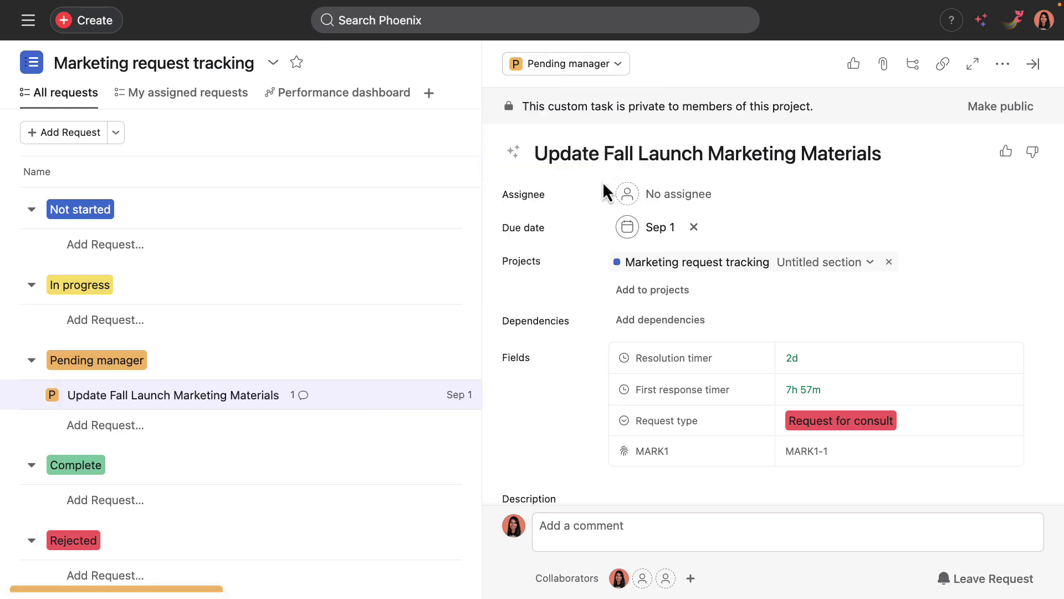
pyautogui.click(604, 168)
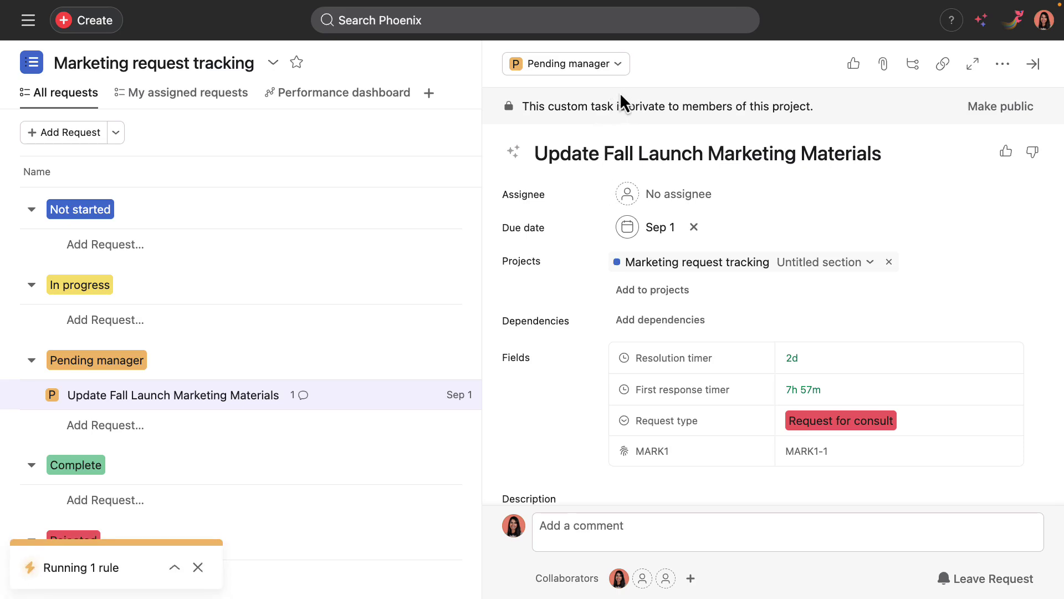
pyautogui.click(612, 67)
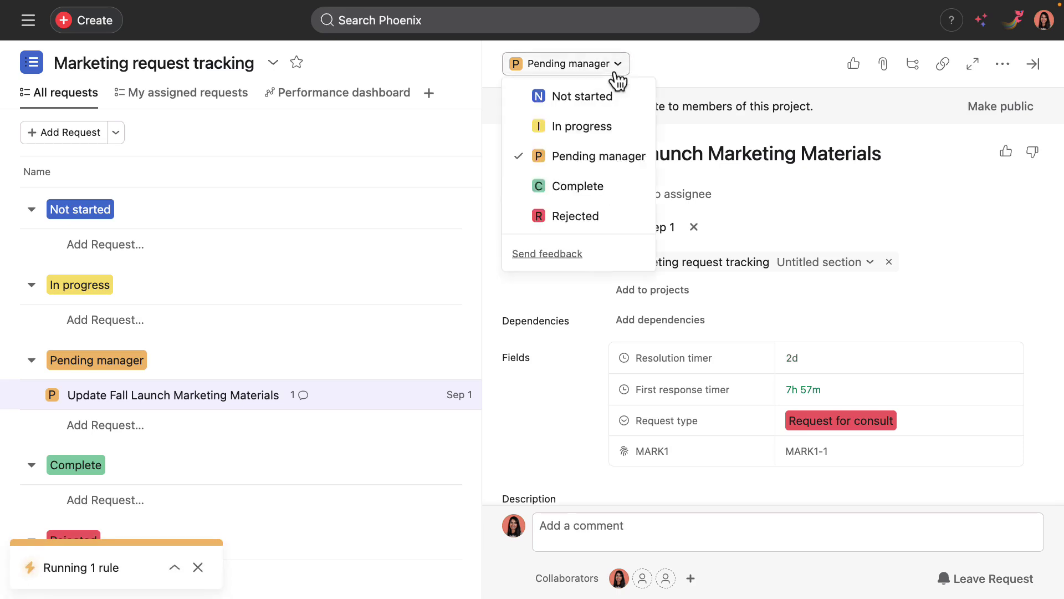
pyautogui.click(595, 215)
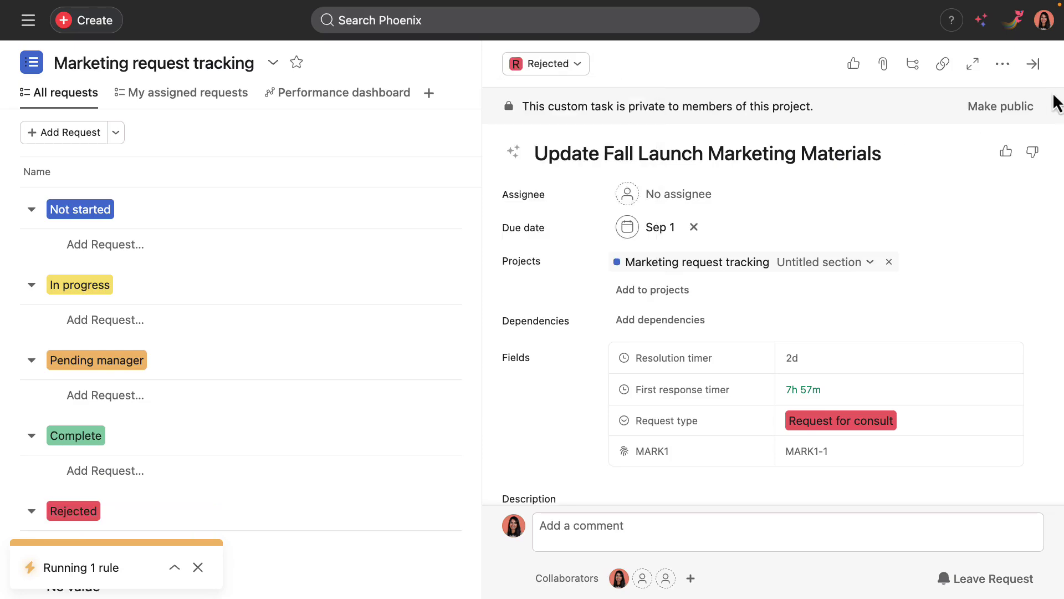
# Close the detail and customization panes and remove the list's filter so the rejected request shows.
pyautogui.click(1034, 64)
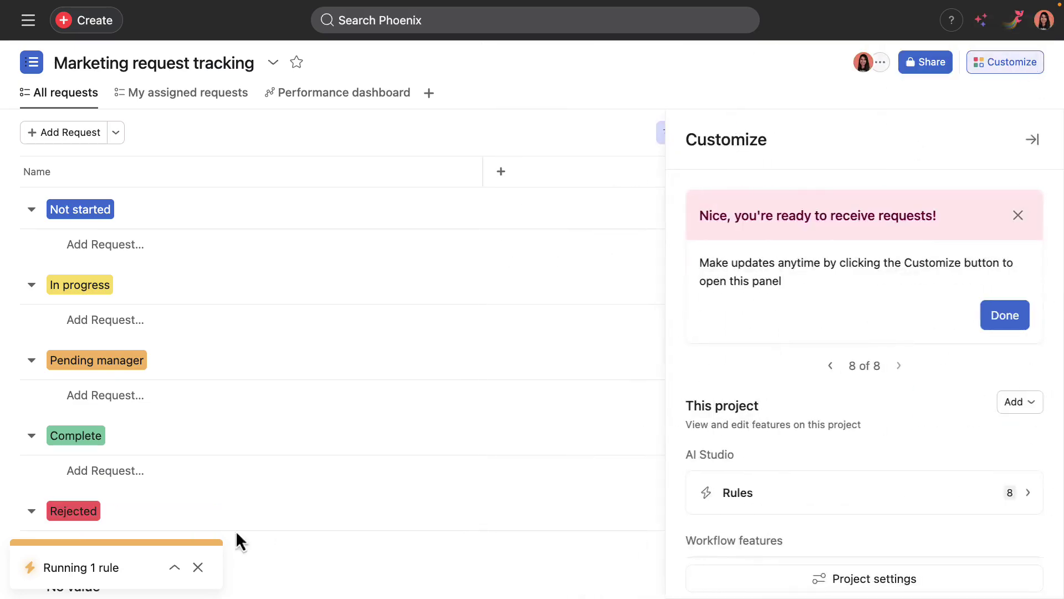
pyautogui.click(198, 566)
pyautogui.press('Escape')
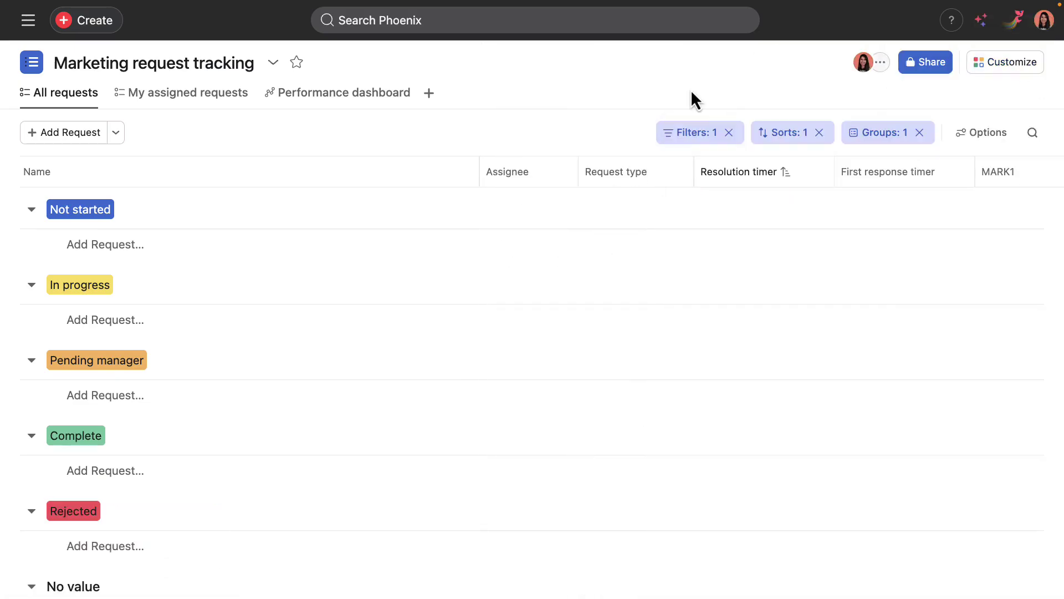
pyautogui.click(729, 132)
pyautogui.scroll(-2, 502, 380)
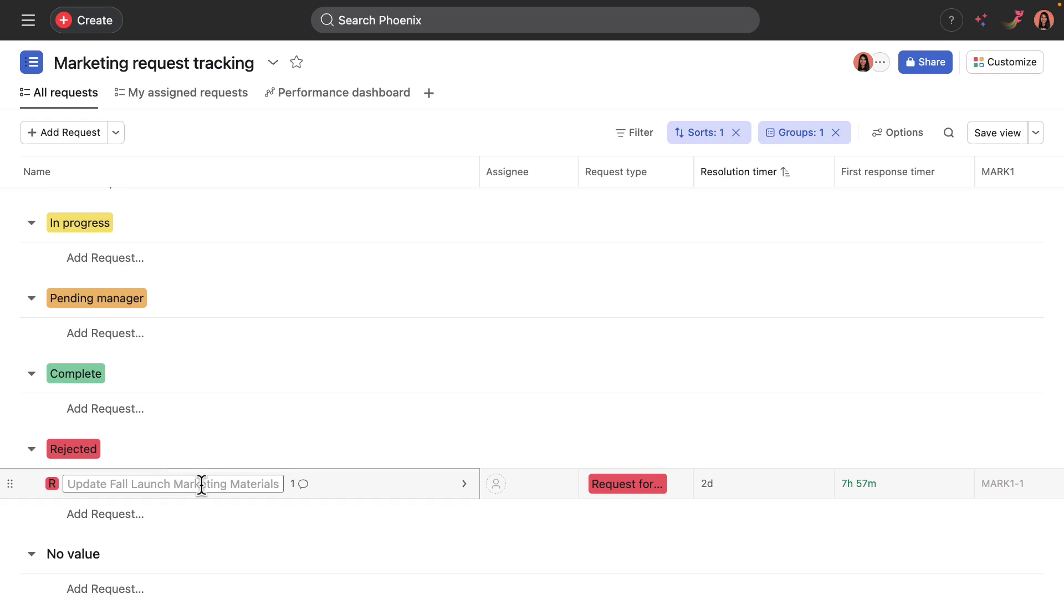
pyautogui.scroll(1, 369, 503)
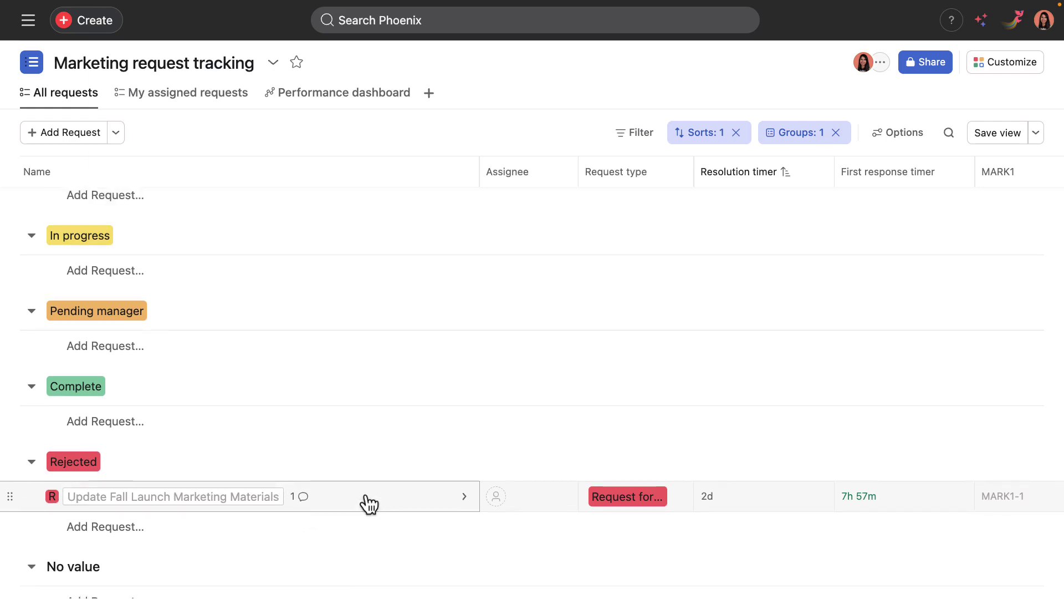
# Look over the project's eight active rules, then return to the Customize overview.
pyautogui.click(999, 66)
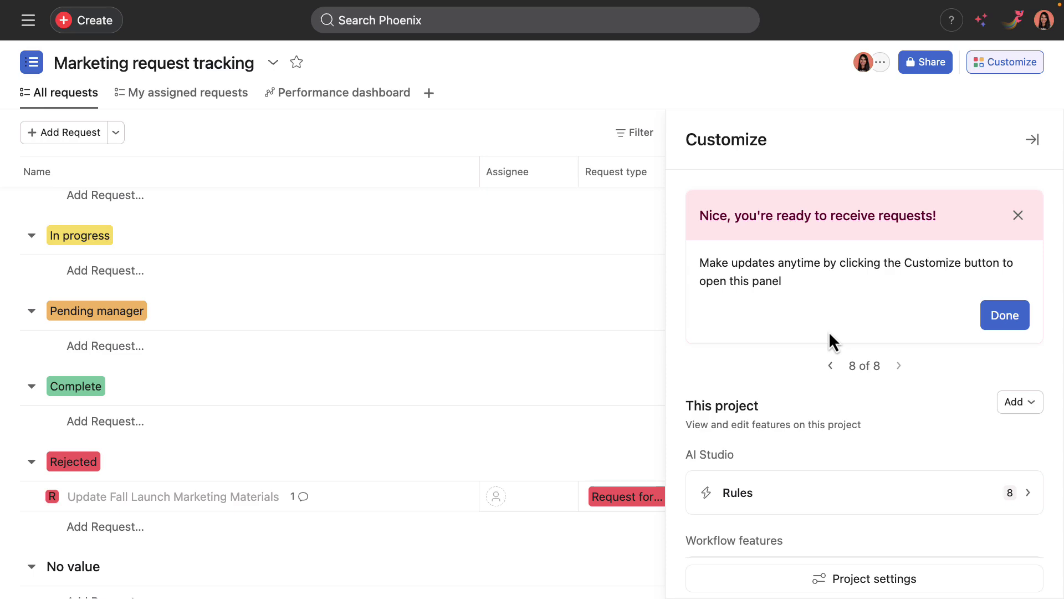
pyautogui.scroll(-2, 892, 332)
pyautogui.scroll(-3, 892, 332)
pyautogui.click(909, 355)
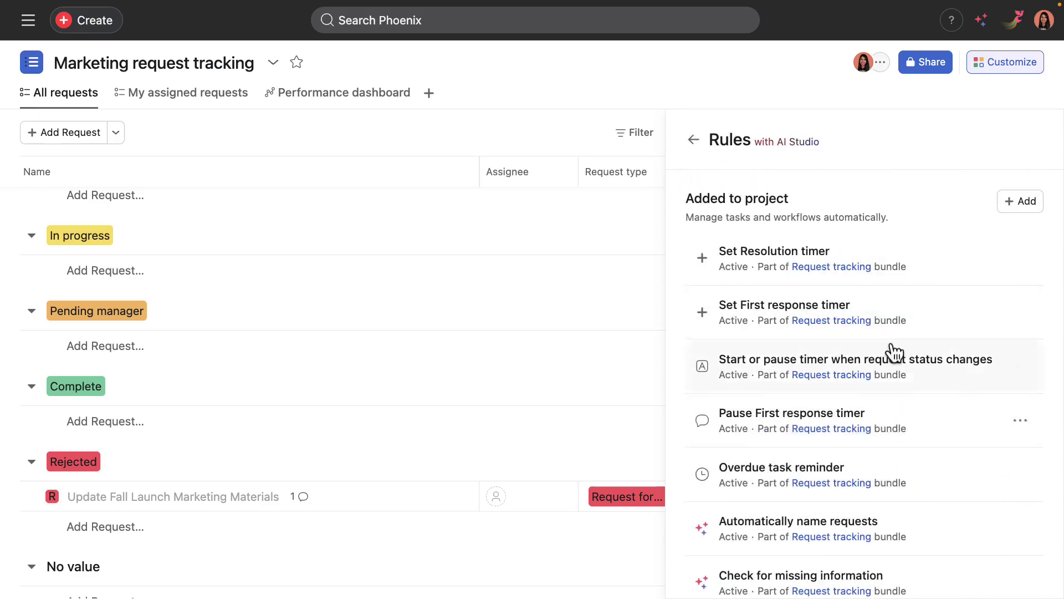
pyautogui.scroll(-3, 867, 416)
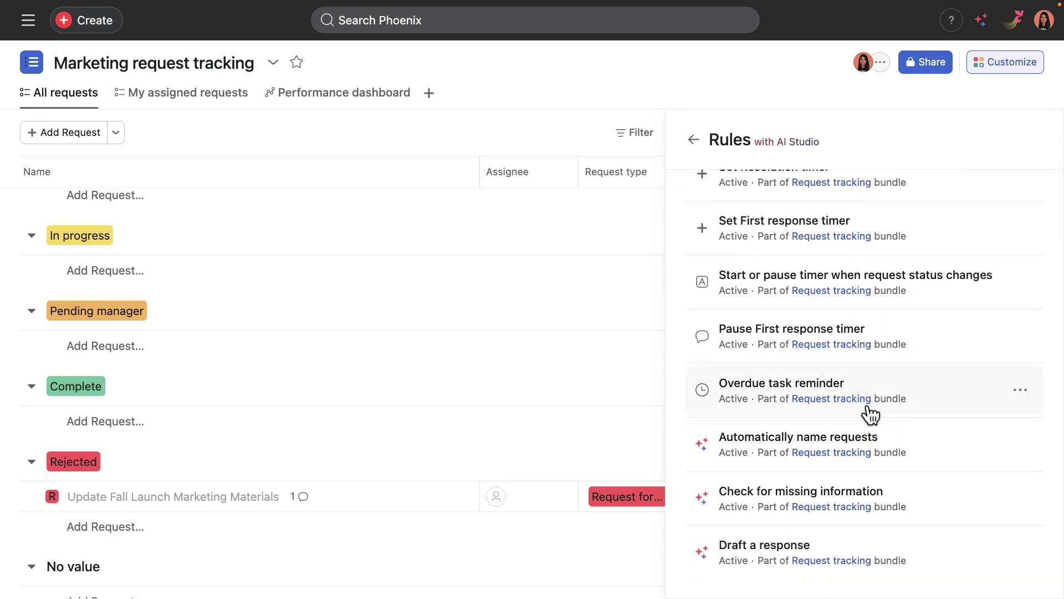
pyautogui.click(694, 143)
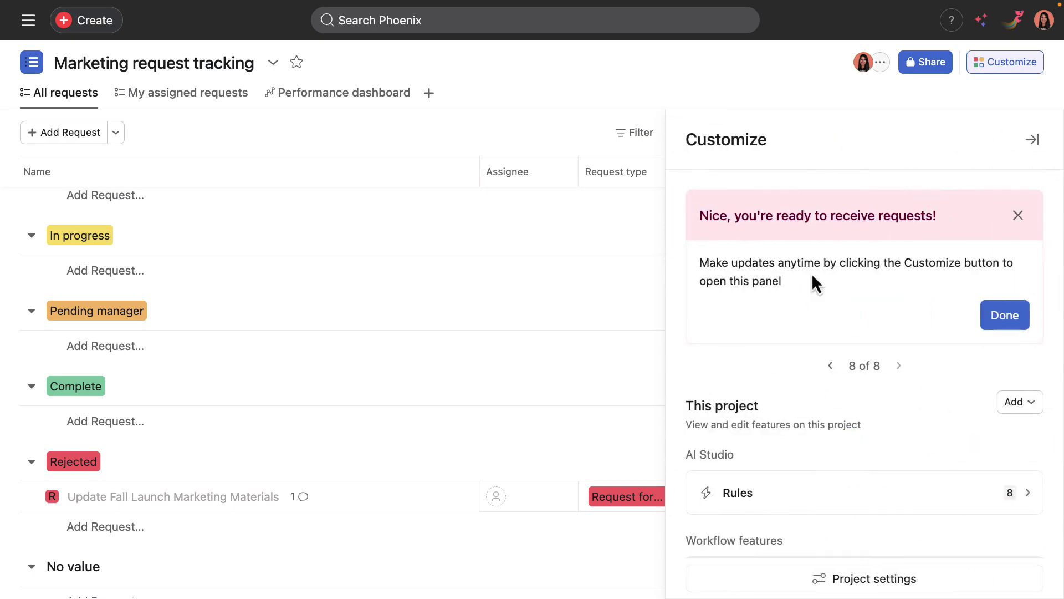
pyautogui.scroll(-5, 853, 425)
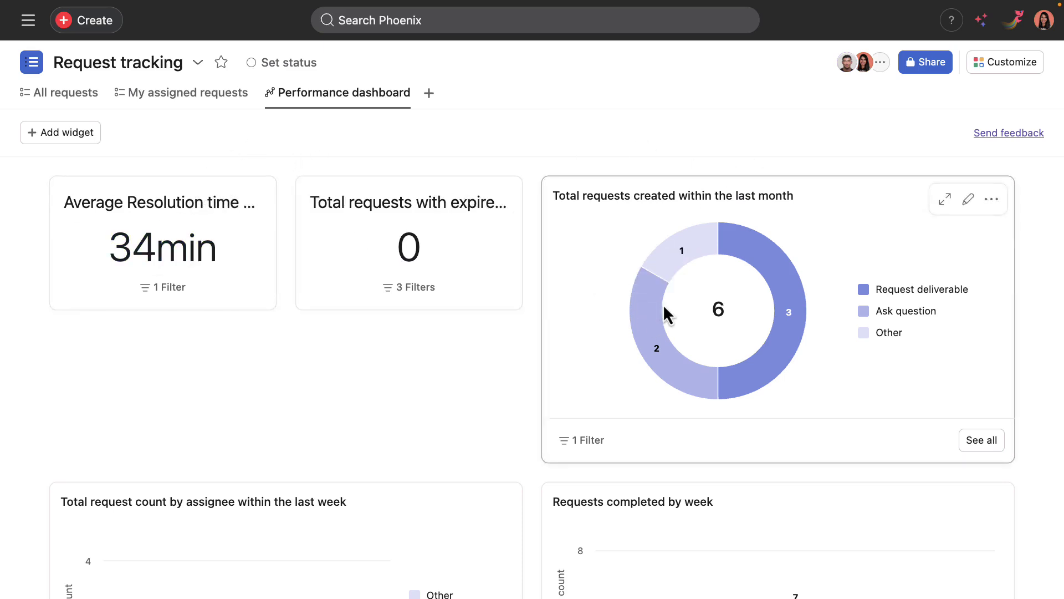
# Scroll through the Performance dashboard's widgets: requests by assignee and 7 completed the week of 05/18.
pyautogui.scroll(-5, 666, 325)
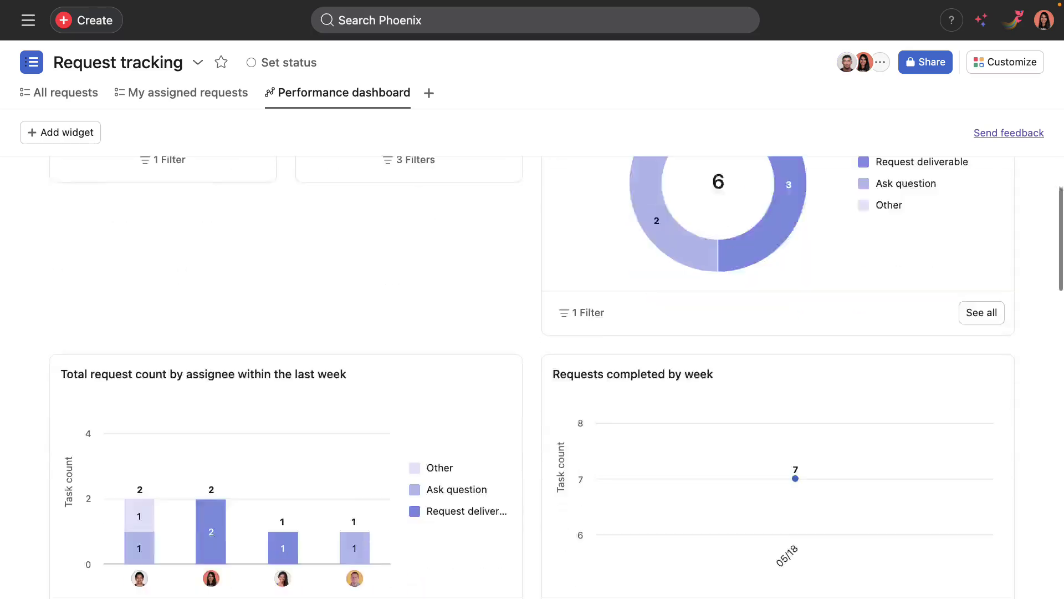